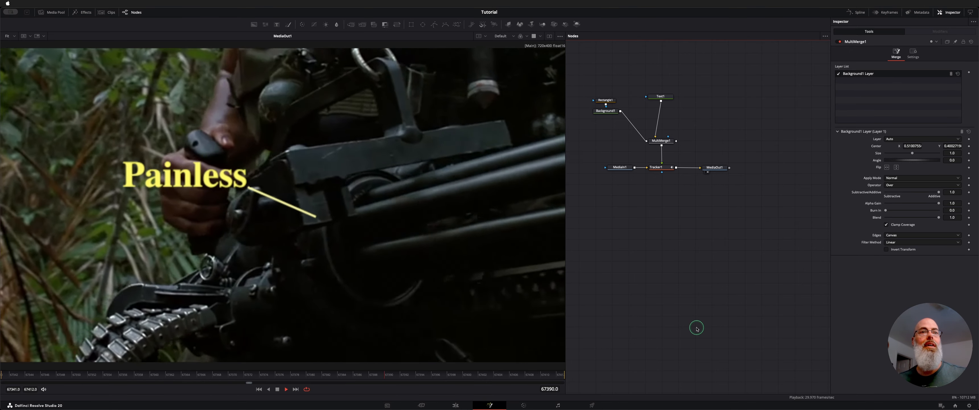
# Disconnect Background1 and MultiMerge1 from the node chain and delete the existing Tracker1 node.
pyautogui.press('space')
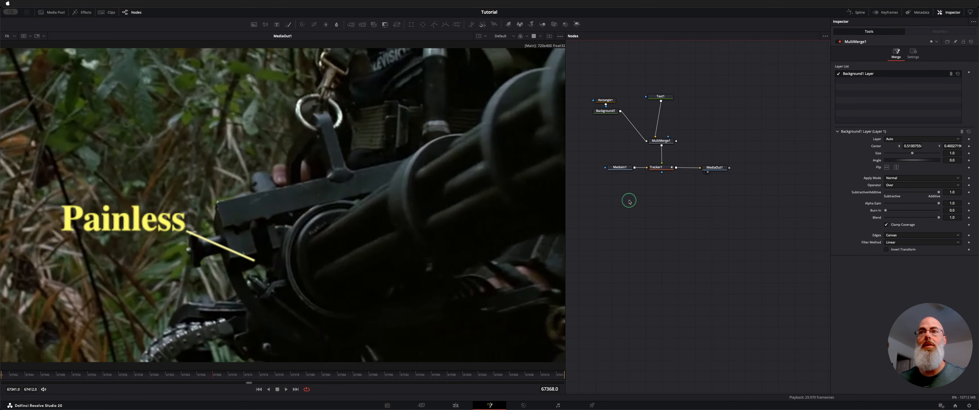
pyautogui.click(644, 138)
pyautogui.moveTo(662, 164); pyautogui.dragTo(661, 171)
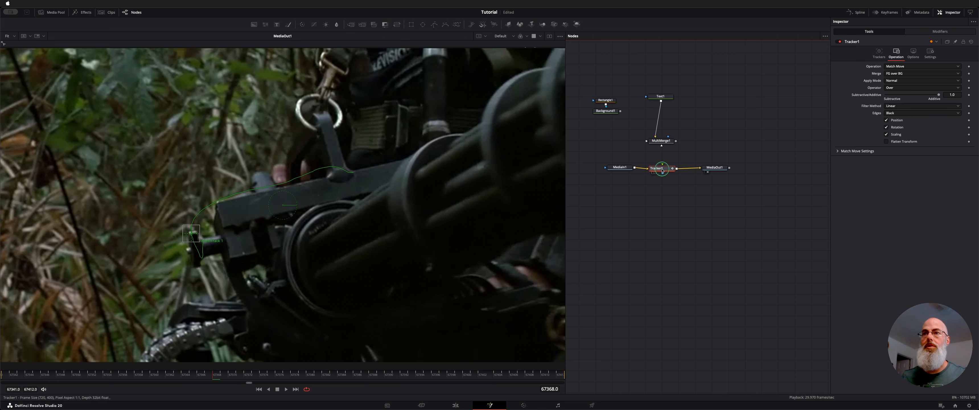
pyautogui.click(971, 42)
pyautogui.click(662, 170)
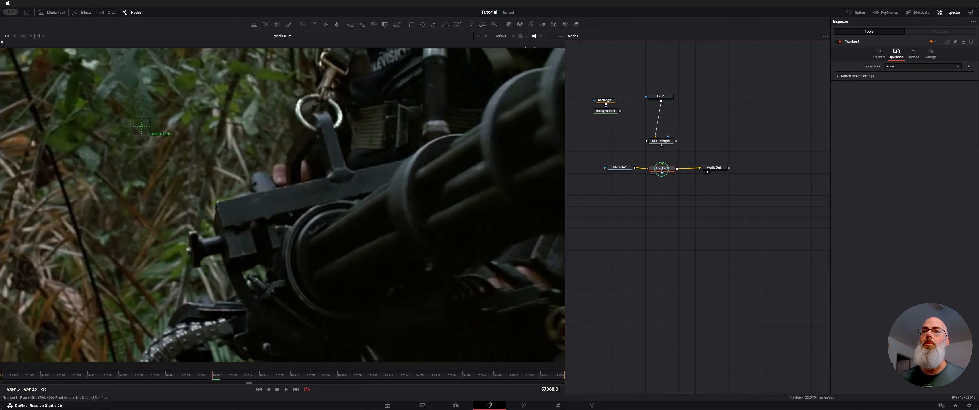
pyautogui.press('Delete')
# Insert a new Tracker node between MediaIn1 and MediaOut1, spacing the nodes apart.
pyautogui.click(623, 170)
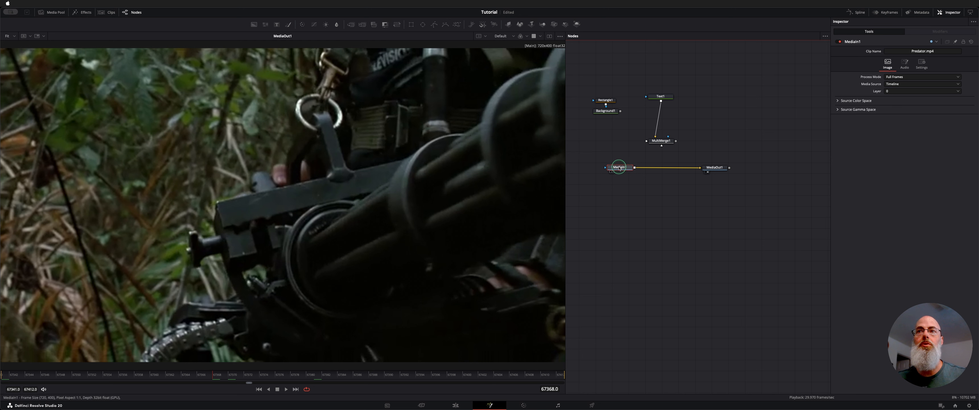
pyautogui.moveTo(619, 168); pyautogui.dragTo(610, 166)
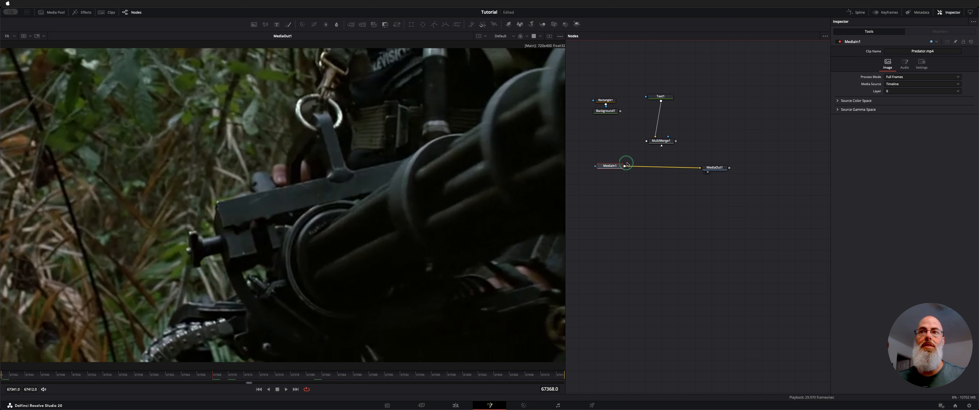
pyautogui.hotkey('shift', 'space')
pyautogui.write('track')
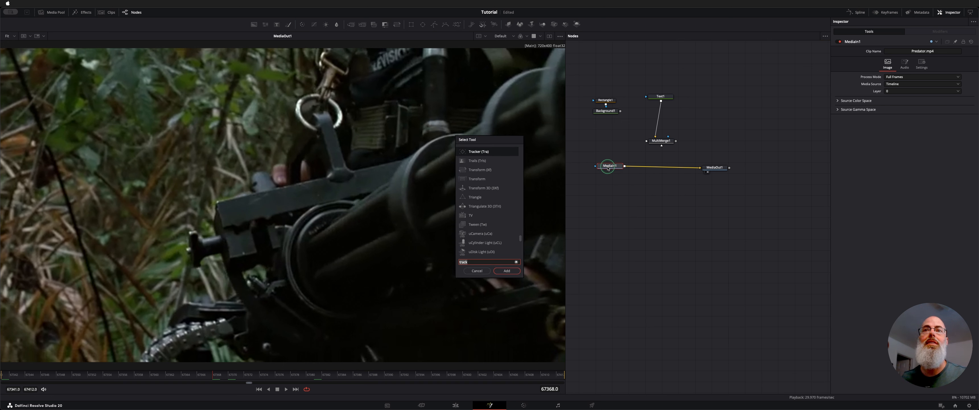
pyautogui.click(479, 152)
pyautogui.click(479, 152)
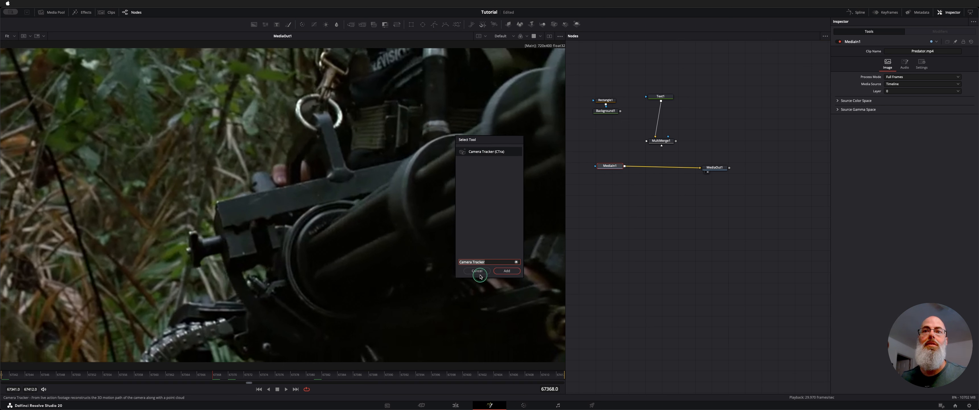
pyautogui.tripleClick(492, 261)
pyautogui.write('Track')
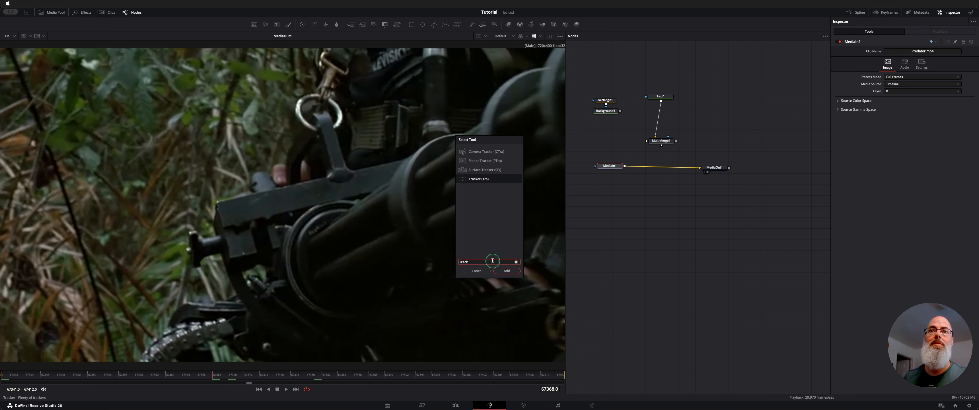
pyautogui.press('Return')
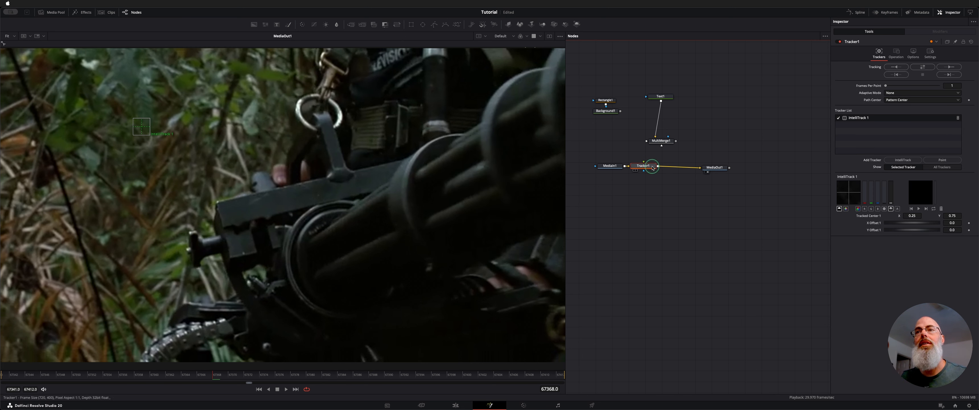
pyautogui.moveTo(657, 167); pyautogui.dragTo(659, 169)
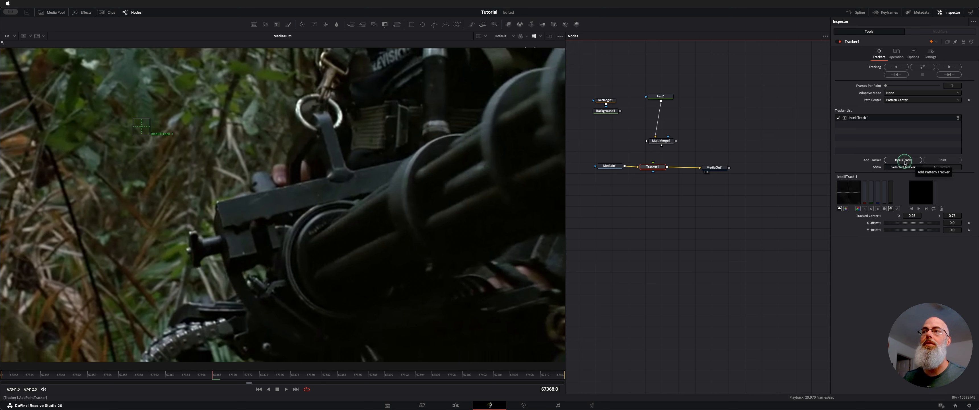
# At the first frame, 67341, place the IntelliTrack 1 pattern box on the end of the gun's side bracket below the barrels.
pyautogui.click(745, 237)
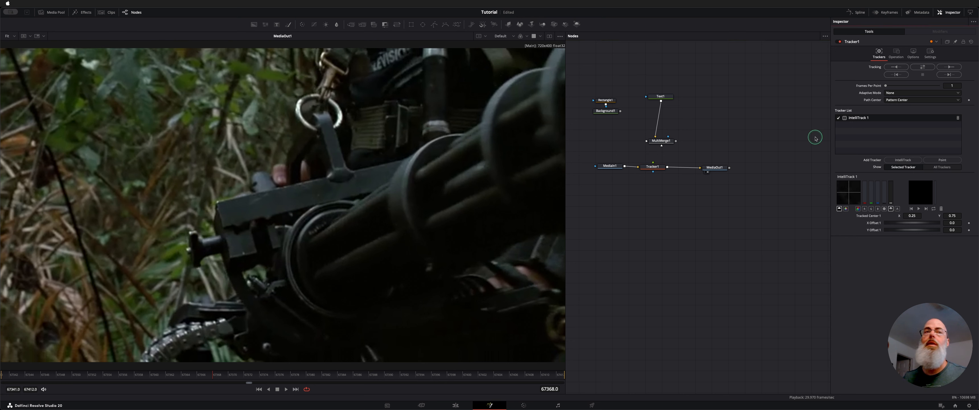
pyautogui.click(652, 166)
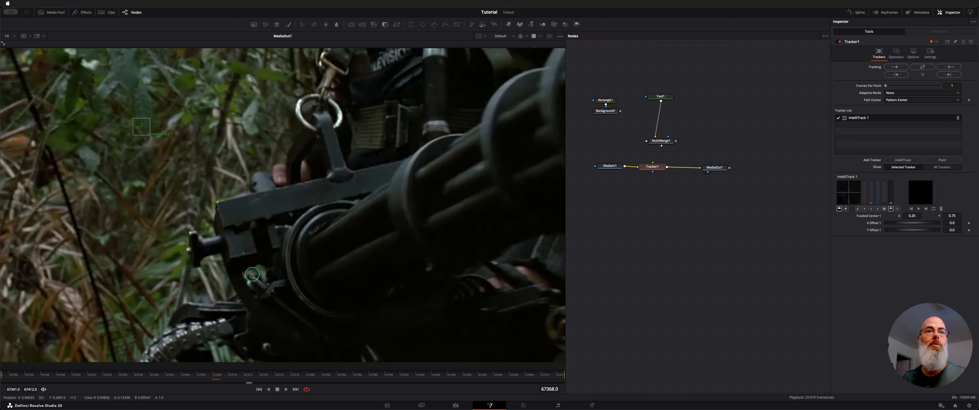
pyautogui.moveTo(294, 379); pyautogui.dragTo(158, 375)
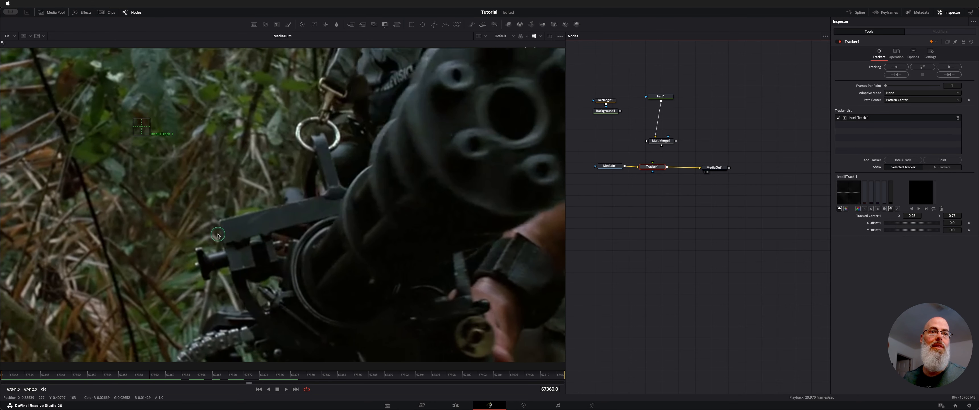
pyautogui.moveTo(282, 366); pyautogui.dragTo(1, 356)
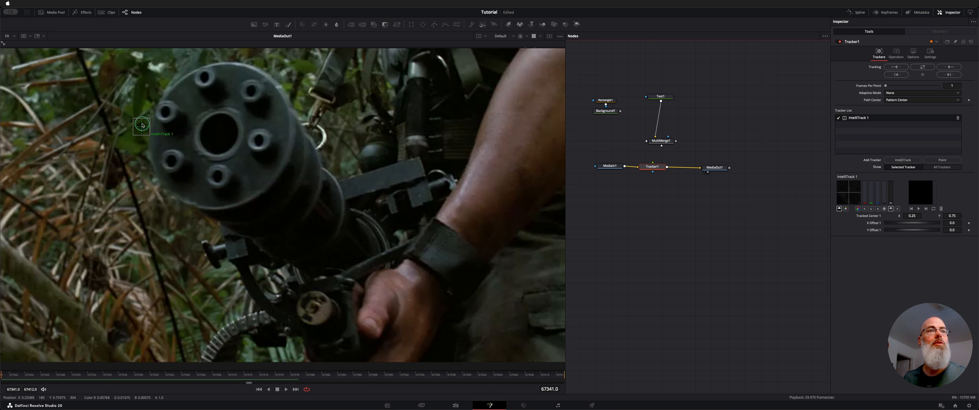
pyautogui.moveTo(142, 126); pyautogui.dragTo(204, 240)
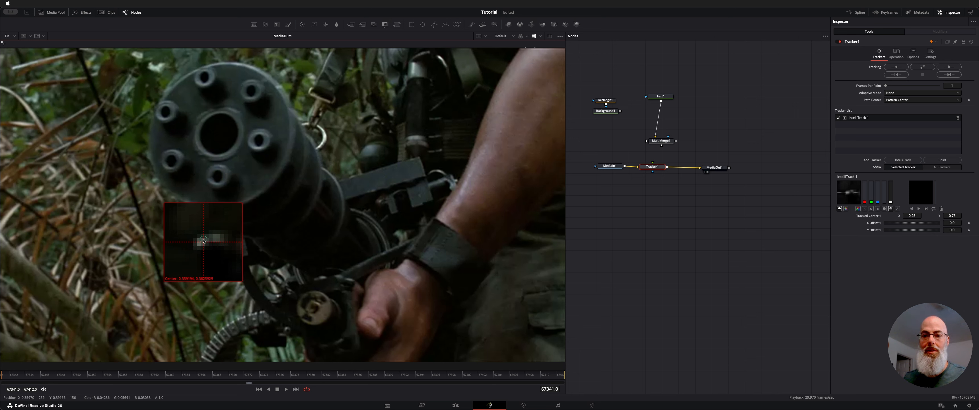
pyautogui.moveTo(204, 240); pyautogui.dragTo(204, 240)
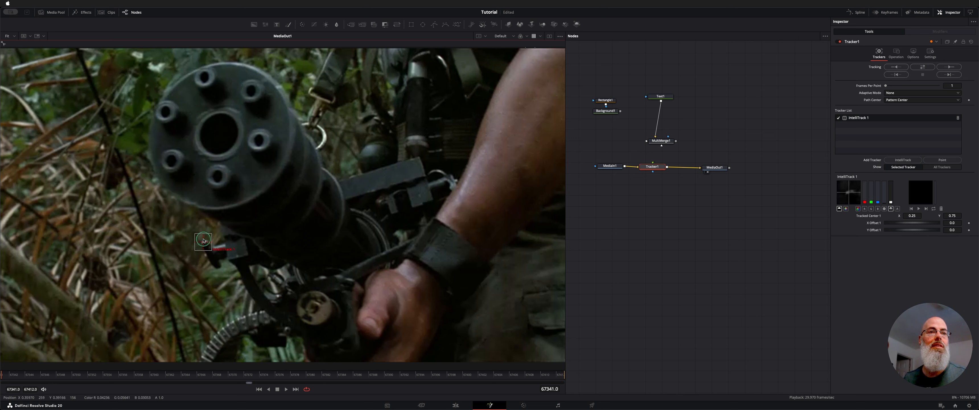
# Track the IntelliTrack 1 point through the whole clip.
pyautogui.click(652, 171)
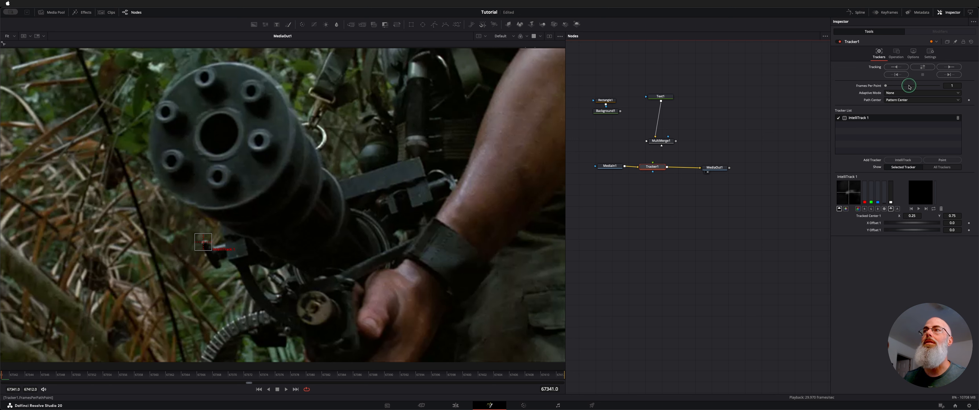
pyautogui.click(897, 68)
pyautogui.click(951, 68)
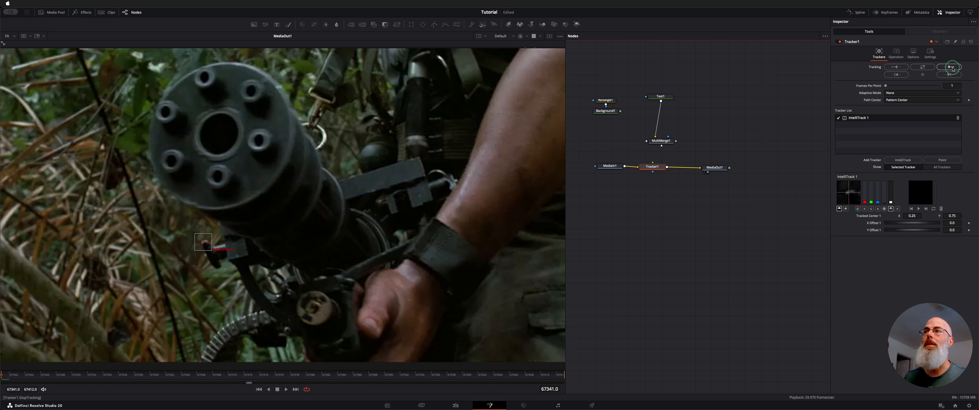
pyautogui.click(922, 67)
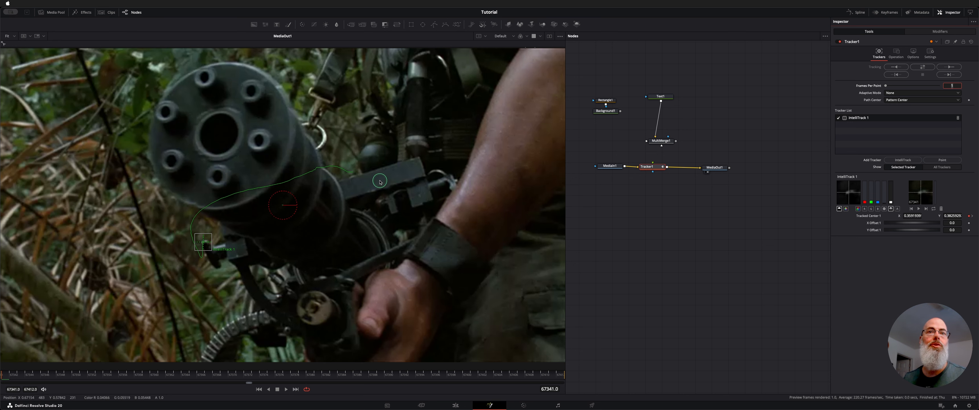
# Play and step through the clip frame by frame to check how the tracker follows the gun.
pyautogui.press('space')
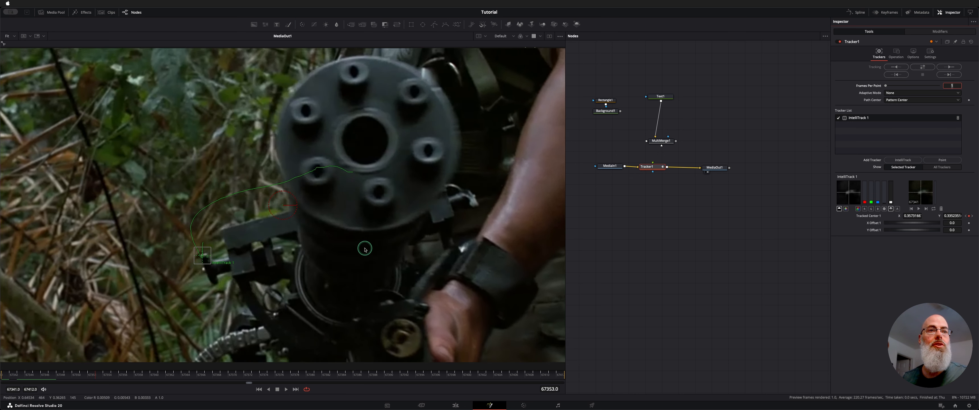
pyautogui.press('Right')
pyautogui.press('Right')
pyautogui.press('Right')
pyautogui.press('Right')
pyautogui.press('Right')
pyautogui.press('Right')
pyautogui.press('Left')
pyautogui.press('Left')
pyautogui.press('Left')
pyautogui.press('Left')
pyautogui.press('Left')
pyautogui.press('Left')
pyautogui.press('Left')
pyautogui.press('Left')
pyautogui.press('Left')
pyautogui.press('Left')
pyautogui.press('Left')
pyautogui.press('Left')
pyautogui.press('Left')
pyautogui.press('Left')
pyautogui.press('Left')
pyautogui.press('Left')
pyautogui.press('Left')
pyautogui.press('Left')
pyautogui.press('Left')
pyautogui.press('Left')
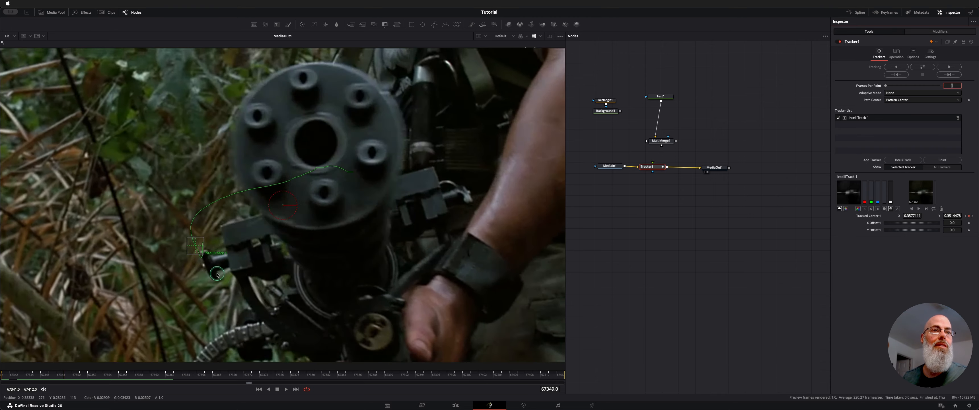
pyautogui.press('space')
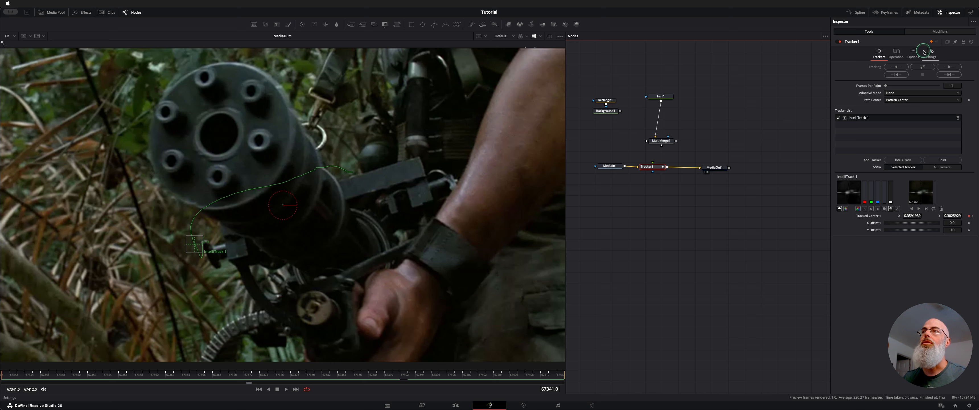
# Set the tracker's operation to Match Move, keeping the Normal apply mode and the Over operator.
pyautogui.click(896, 54)
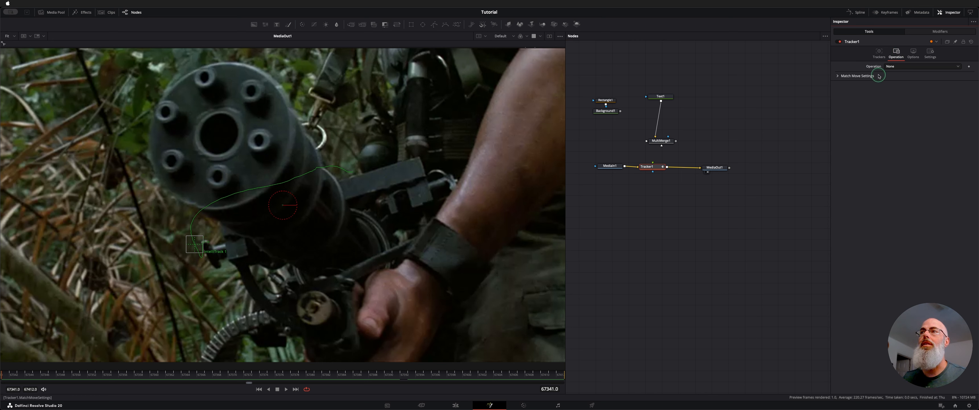
pyautogui.click(959, 67)
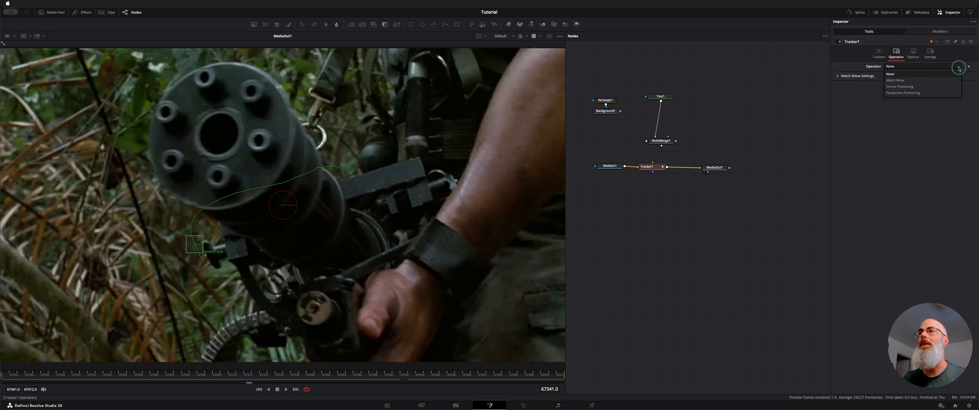
pyautogui.click(956, 79)
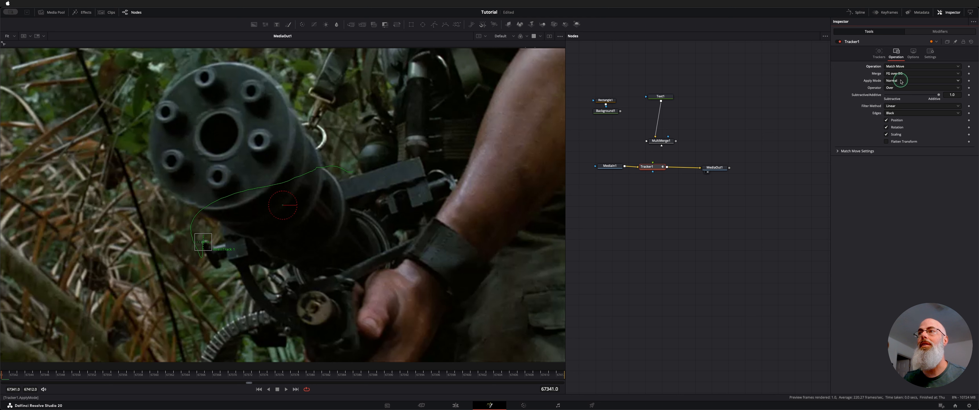
pyautogui.click(901, 81)
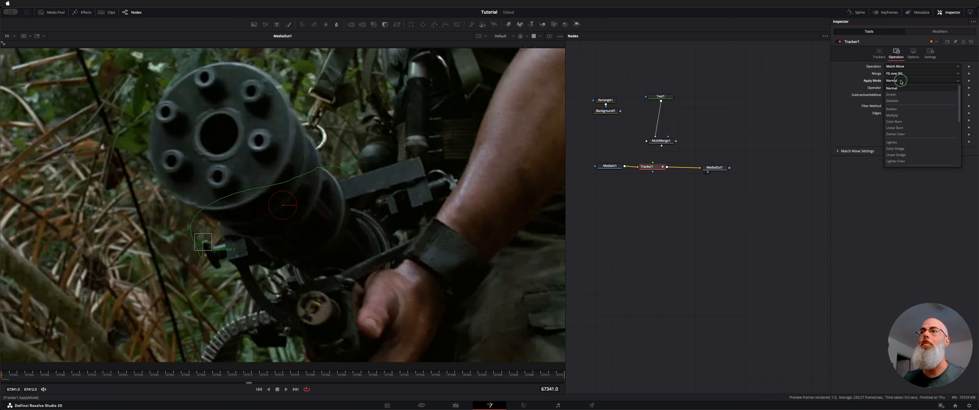
pyautogui.click(901, 81)
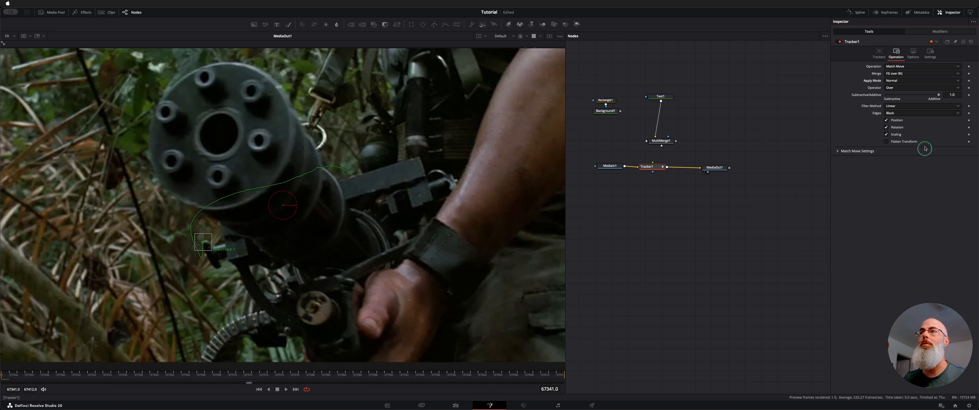
pyautogui.click(923, 89)
pyautogui.click(923, 90)
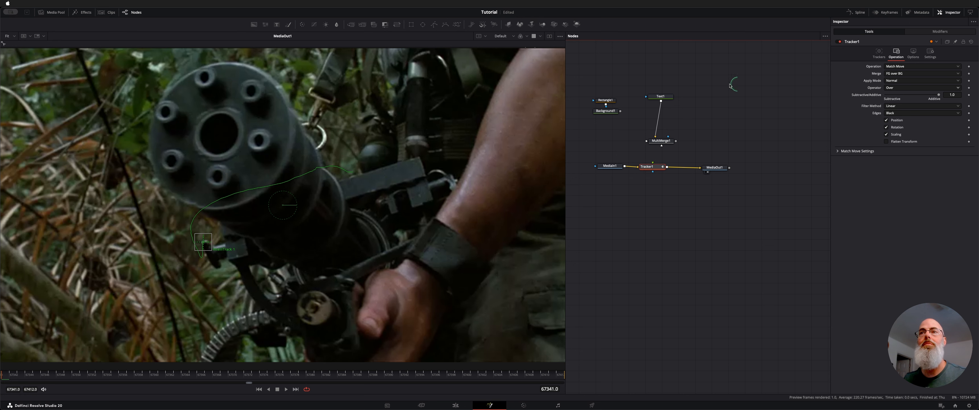
# Connect Text1 directly to Tracker1's foreground input, bypassing MultiMerge1, and move MultiMerge1 aside.
pyautogui.moveTo(661, 96); pyautogui.dragTo(298, 100)
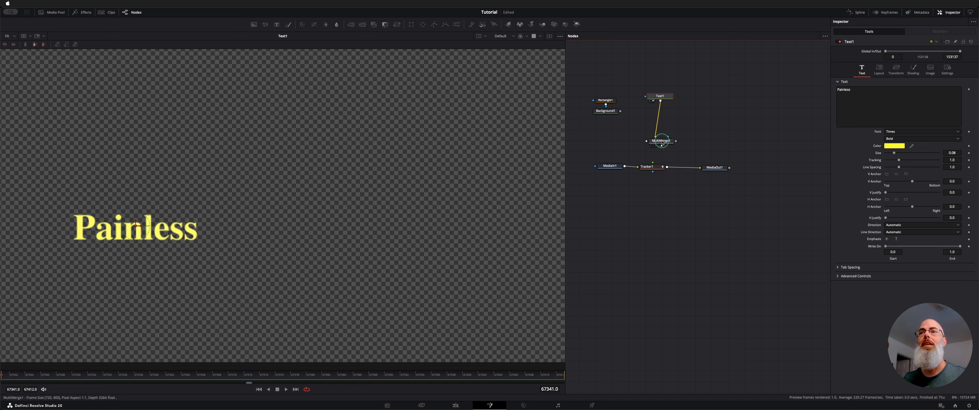
pyautogui.moveTo(662, 142)
pyautogui.mouseDown()
pyautogui.moveTo(632, 141)
pyautogui.moveTo(669, 141)
pyautogui.moveTo(660, 140)
pyautogui.mouseUp()
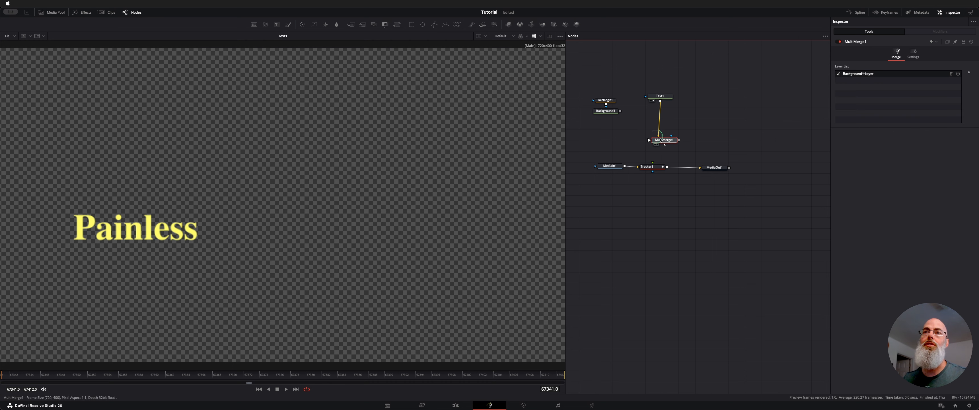
pyautogui.moveTo(599, 78); pyautogui.dragTo(652, 165)
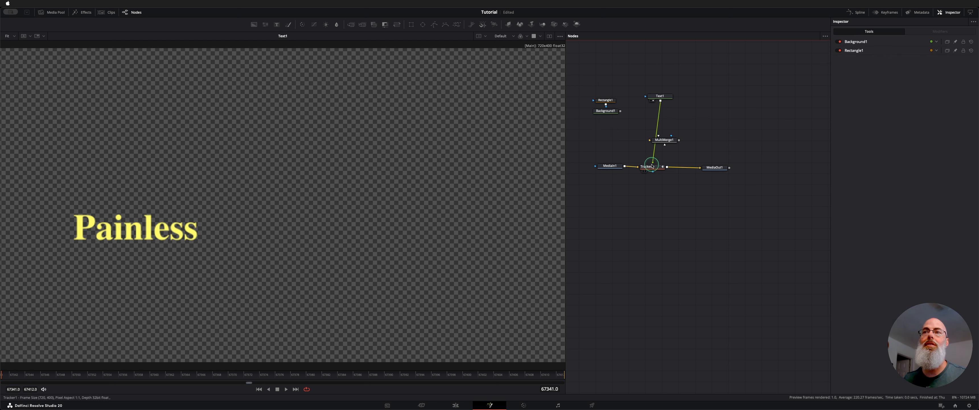
pyautogui.moveTo(666, 140); pyautogui.dragTo(615, 141)
# Show MediaOut1 in the viewer and play the clip from the first frame to check the title's motion.
pyautogui.click(720, 168)
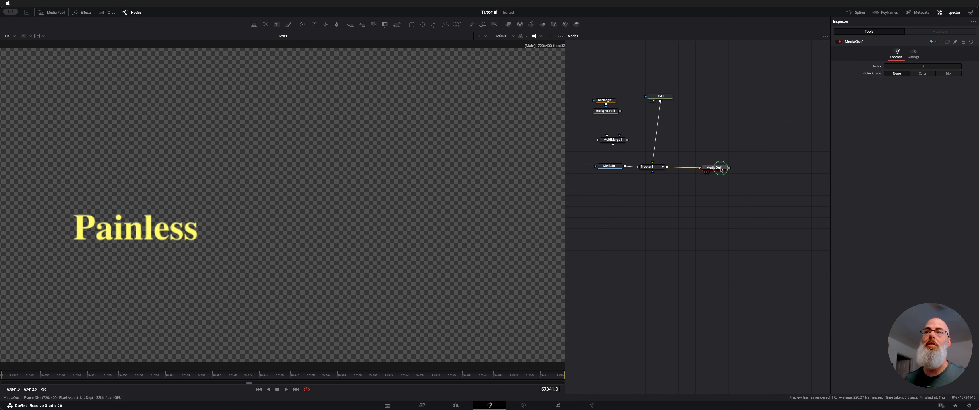
pyautogui.press('1')
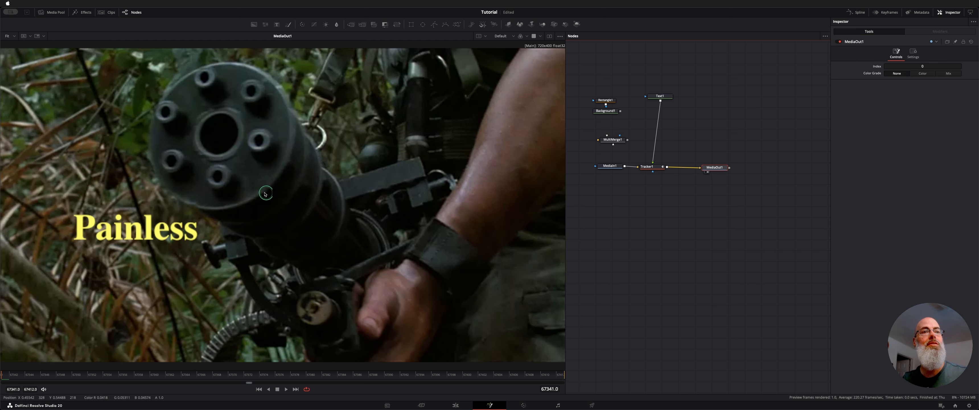
pyautogui.click(258, 389)
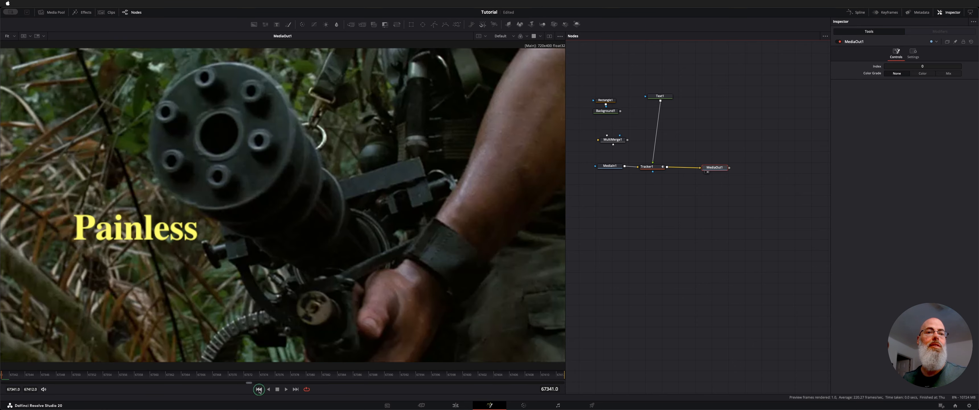
pyautogui.press('space')
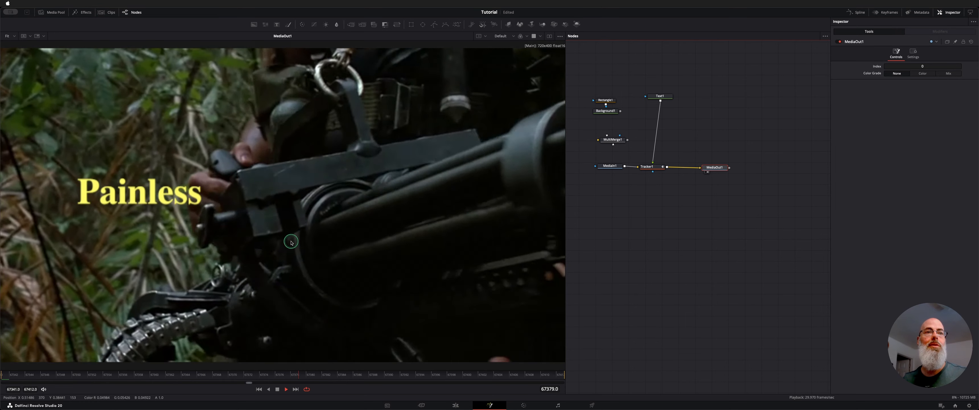
pyautogui.press('space')
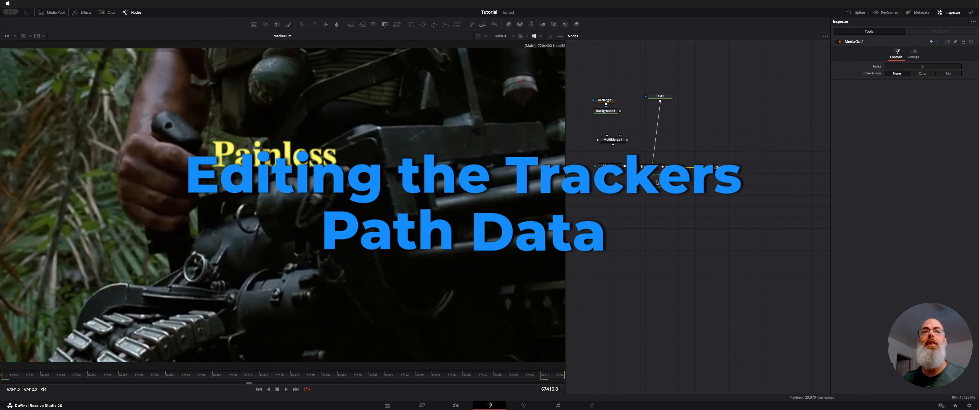
# Select Tracker1 and step back and forth through the frames around 67364 to examine how the title and path follow the gun.
pyautogui.click(652, 167)
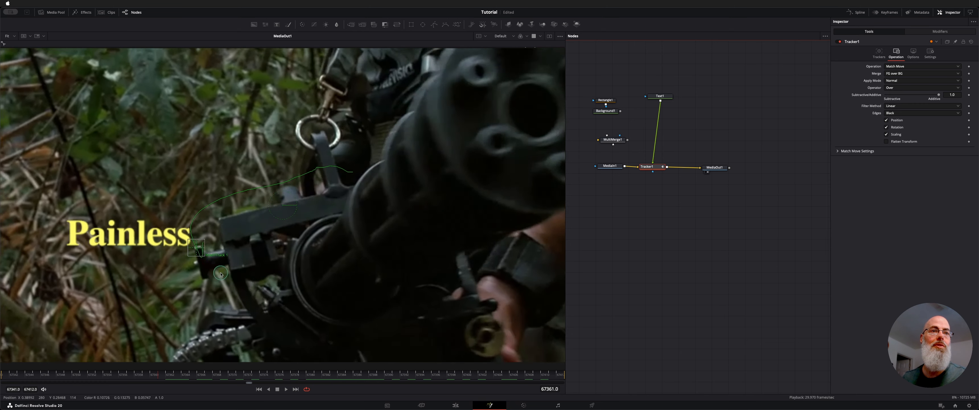
pyautogui.press('Right')
pyautogui.press('Right')
pyautogui.press('Right')
pyautogui.press('Right')
pyautogui.press('Right')
pyautogui.press('Right')
pyautogui.press('Right')
pyautogui.press('Right')
pyautogui.press('Right')
pyautogui.press('Right')
pyautogui.press('Right')
pyautogui.press('Right')
pyautogui.press('Right')
pyautogui.press('Right')
pyautogui.press('Right')
pyautogui.press('Right')
pyautogui.press('Left')
pyautogui.press('Left')
pyautogui.press('Left')
pyautogui.press('Left')
pyautogui.press('Left')
pyautogui.press('Left')
pyautogui.press('Left')
pyautogui.press('Left')
pyautogui.press('Left')
pyautogui.press('Left')
pyautogui.press('Left')
pyautogui.press('Left')
pyautogui.press('Left')
pyautogui.press('Left')
pyautogui.press('Right')
pyautogui.press('Right')
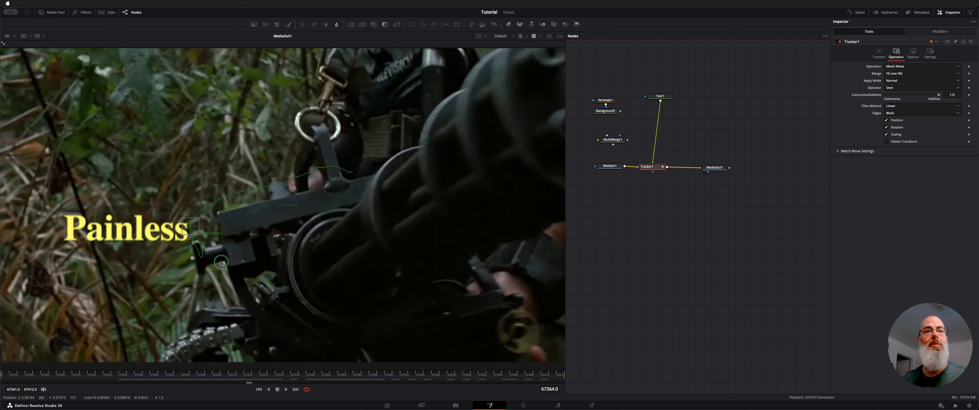
# Select the tracker's motion path in the viewer and examine its individual points closely along the gun.
pyautogui.scroll(-6, 187, 259)
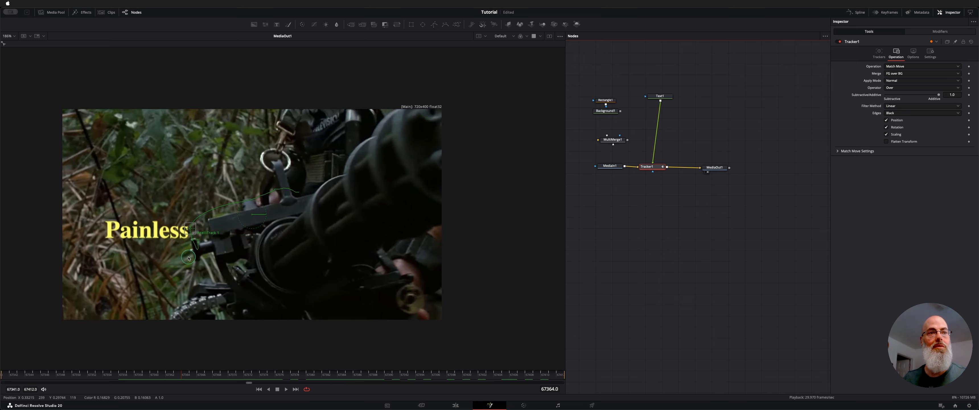
pyautogui.scroll(8, 189, 258)
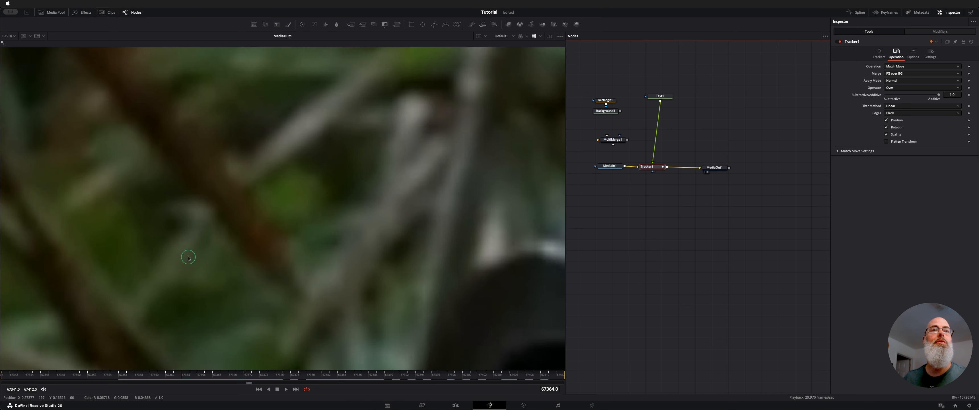
pyautogui.scroll(3, 189, 259)
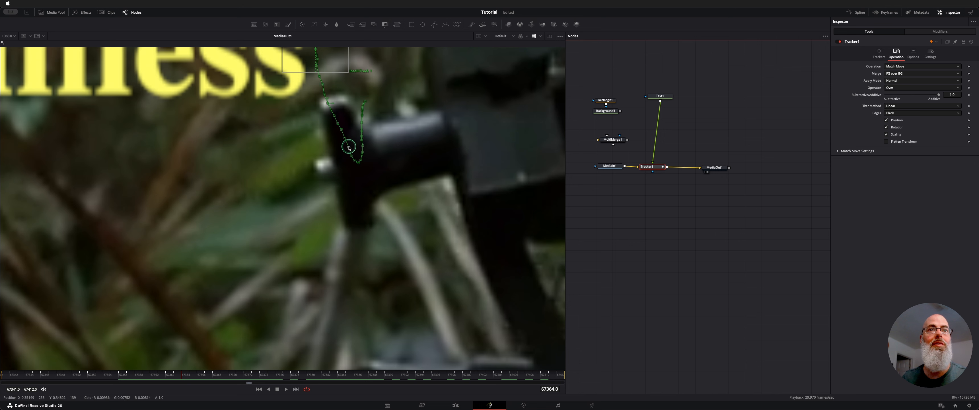
pyautogui.click(358, 164)
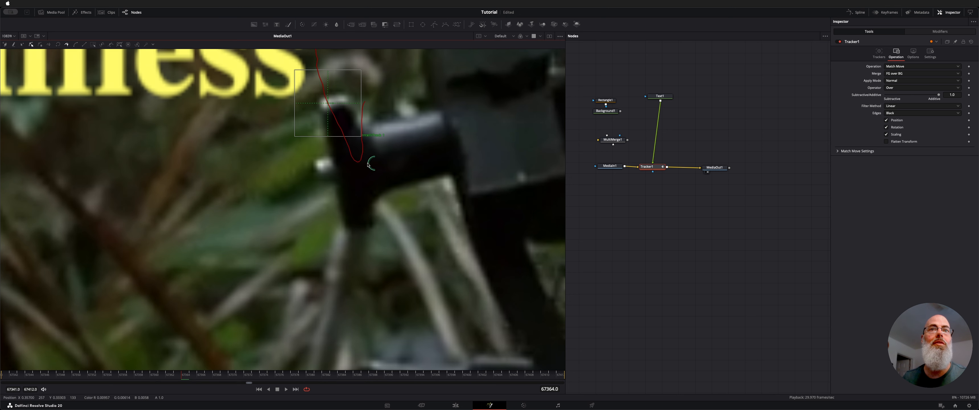
pyautogui.scroll(3, 368, 165)
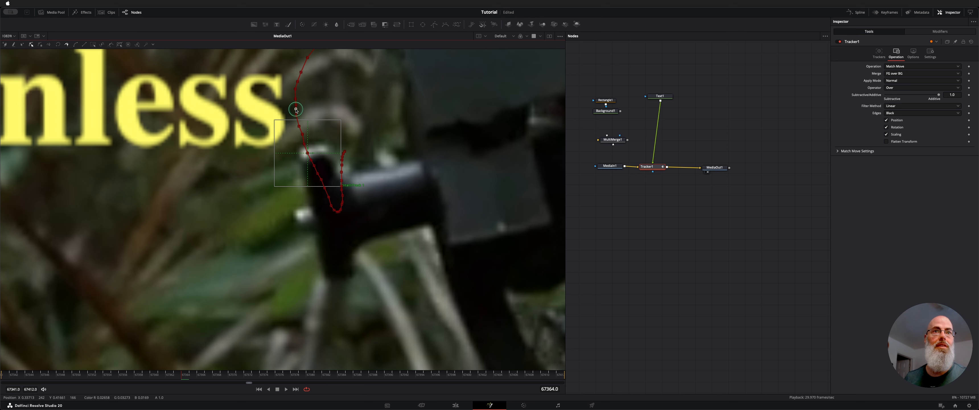
pyautogui.scroll(5, 296, 111)
pyautogui.hscroll(7, 295, 111)
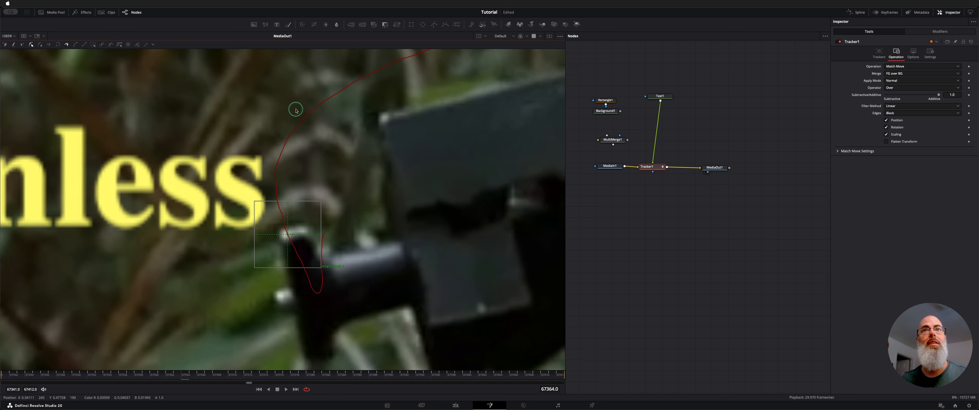
pyautogui.scroll(4, 355, 91)
pyautogui.hscroll(5, 354, 92)
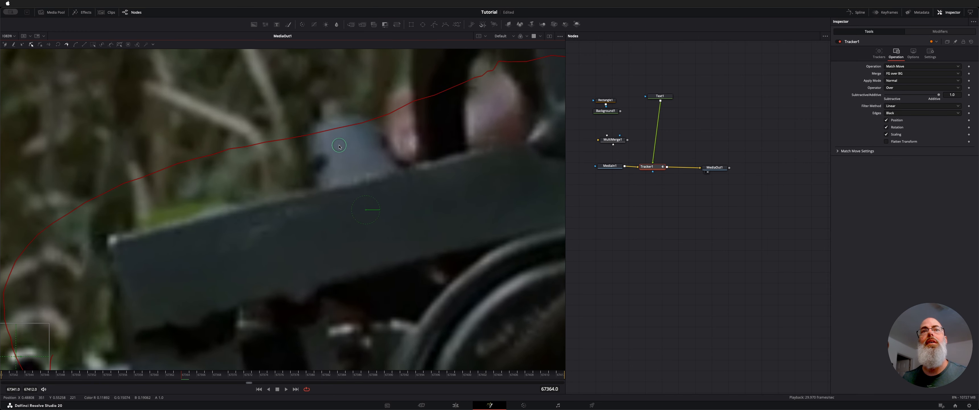
pyautogui.hotkey('ctrl', 'f')
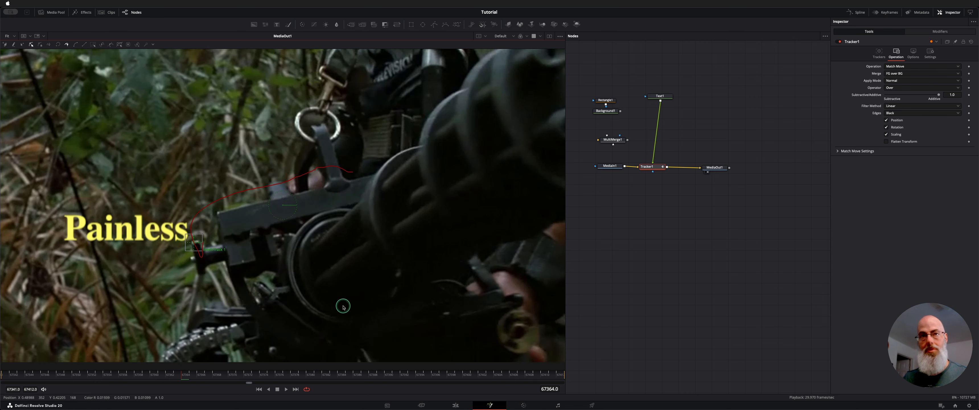
# Show Tracker1's Tracked Center displacement curve in the Spline editor and fit the whole curve in view.
pyautogui.click(643, 245)
pyautogui.click(659, 173)
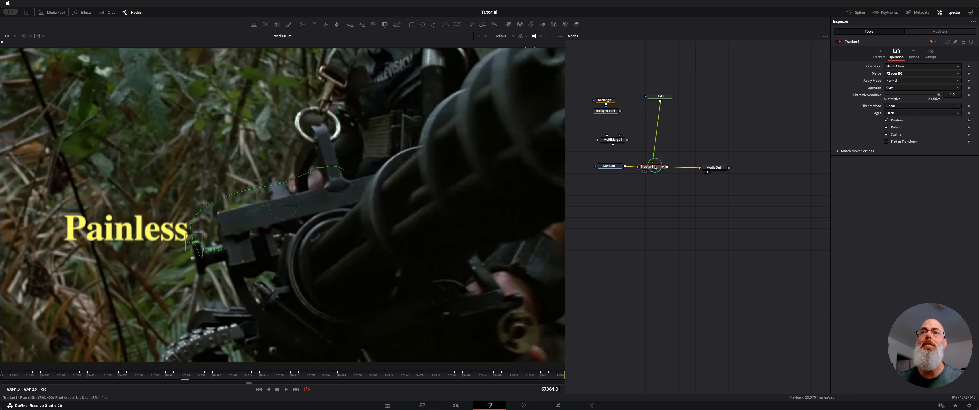
pyautogui.click(854, 15)
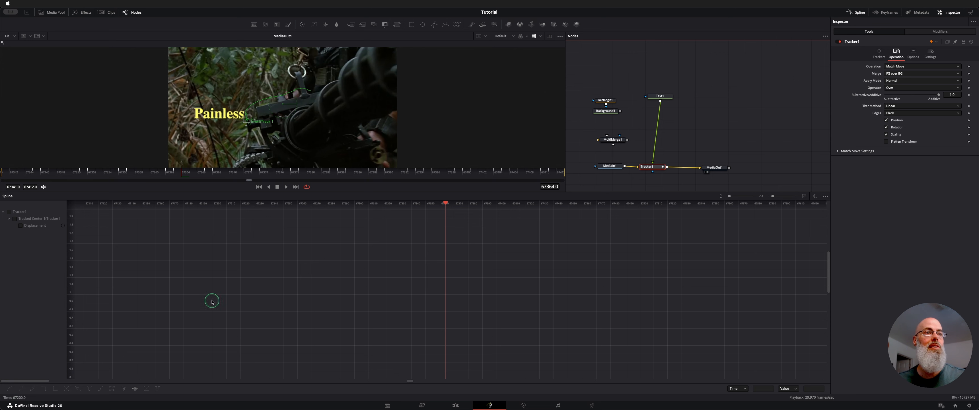
pyautogui.click(22, 217)
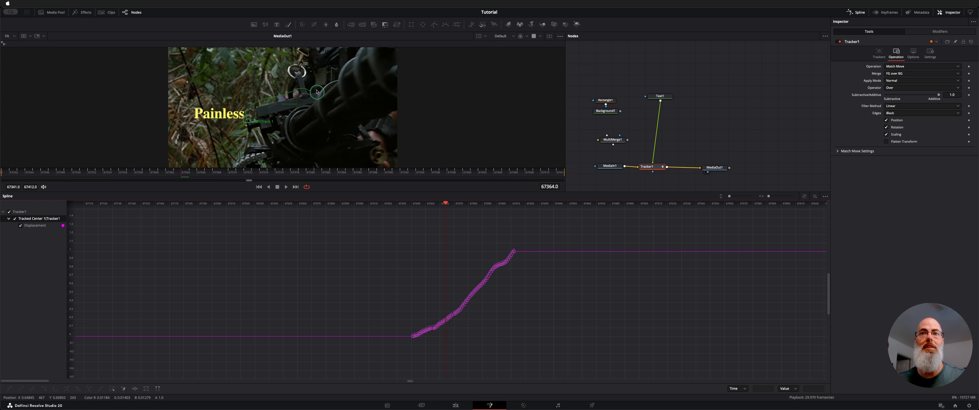
pyautogui.hotkey('ctrl', 'f')
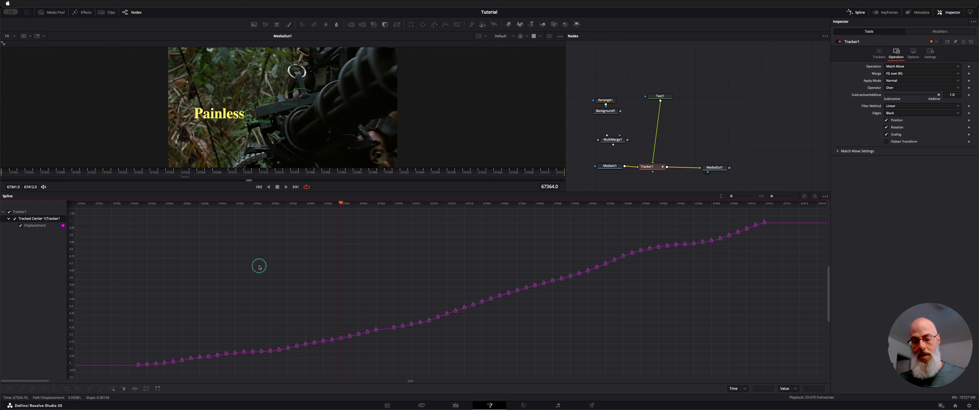
# Apply Smooth to all keyframes of the displacement curve and close the Spline editor.
pyautogui.hotkey('ctrl', 'a')
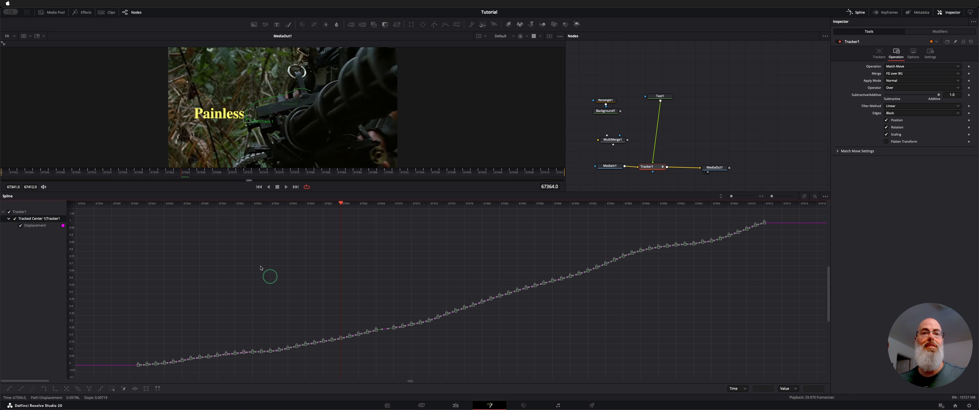
pyautogui.rightClick(323, 342)
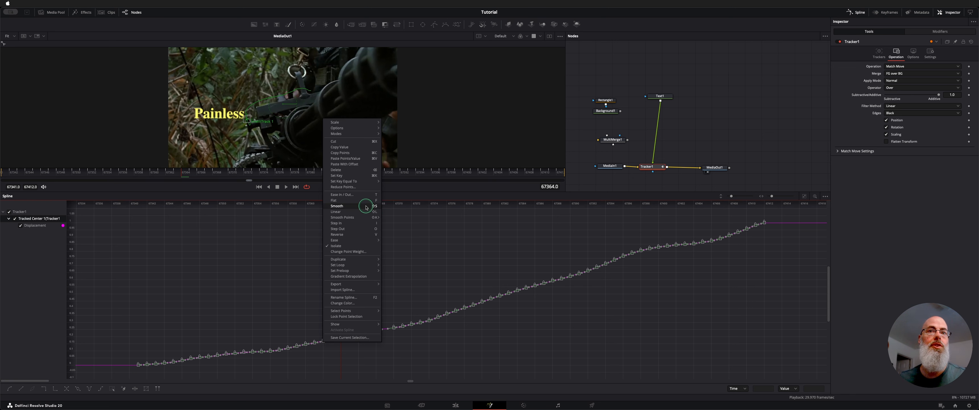
pyautogui.click(352, 205)
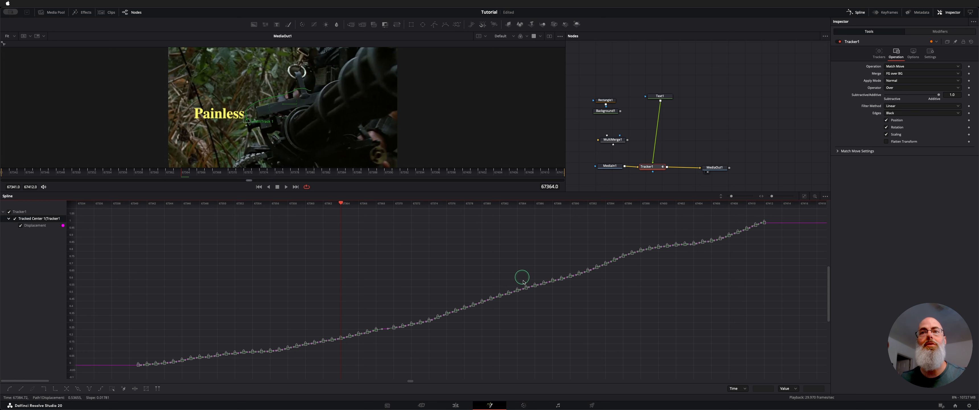
pyautogui.click(520, 271)
pyautogui.click(857, 15)
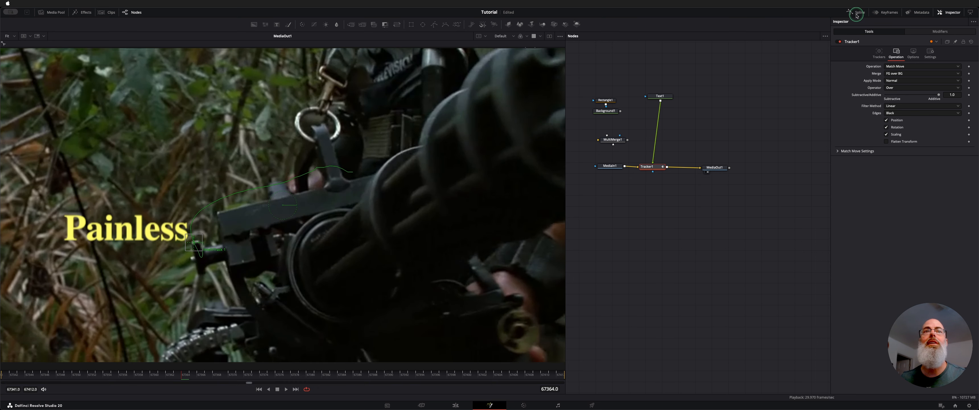
# Select MediaOut1 and play the clip from the first frame to check the title's motion with the smoothed path.
pyautogui.click(259, 389)
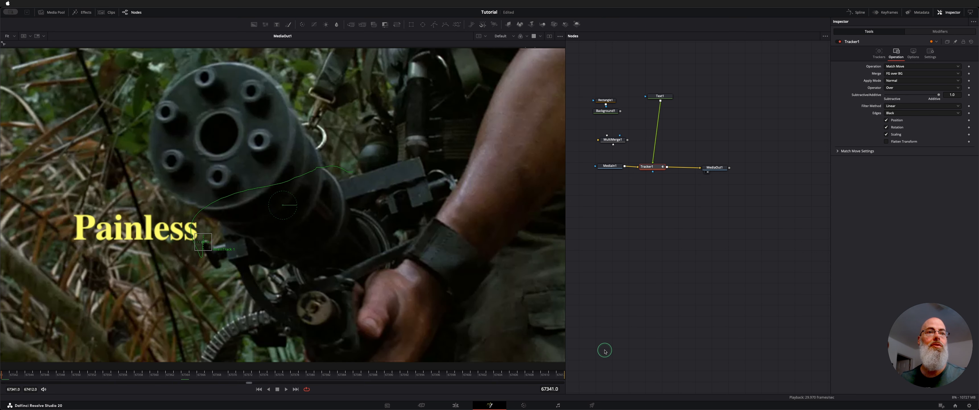
pyautogui.click(714, 168)
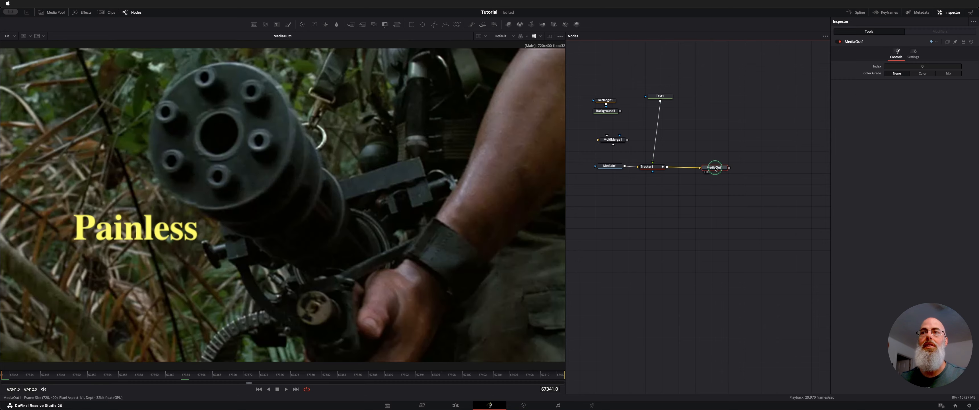
pyautogui.press('space')
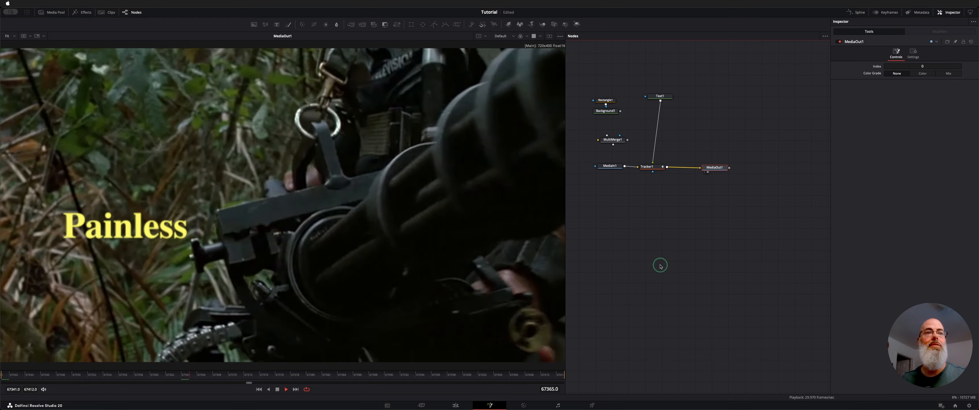
pyautogui.press('space')
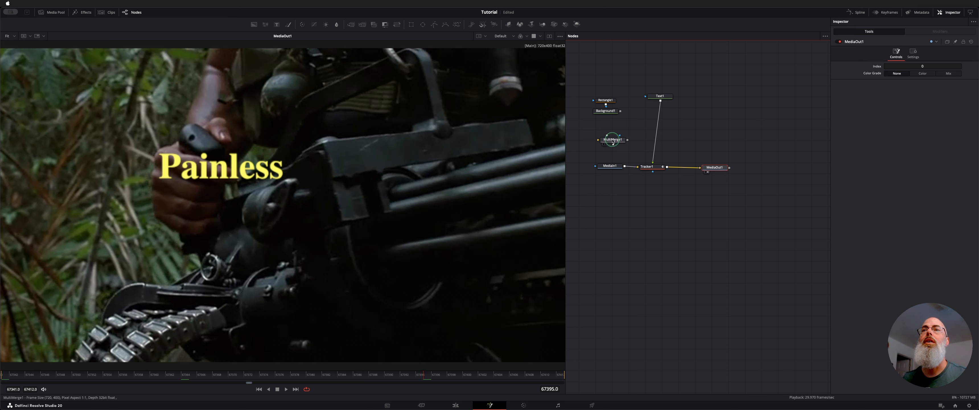
# Insert MultiMerge1 into the connection between Text1 and Tracker1.
pyautogui.moveTo(613, 141); pyautogui.dragTo(616, 140)
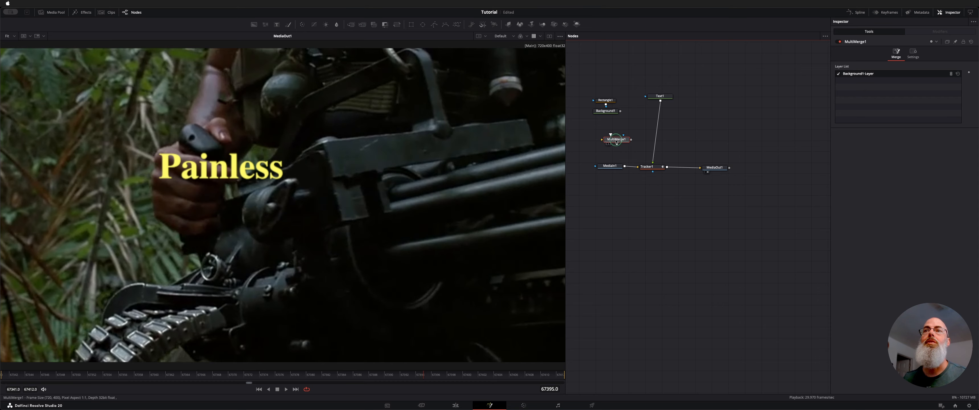
pyautogui.moveTo(616, 141); pyautogui.dragTo(657, 135)
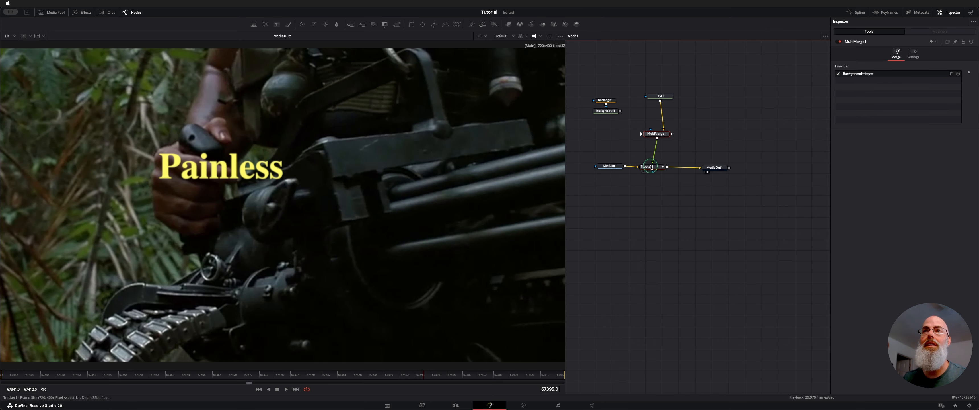
# Show Rectangle1's mask in the viewer and toggle its Solid option off and back on to compare.
pyautogui.click(608, 100)
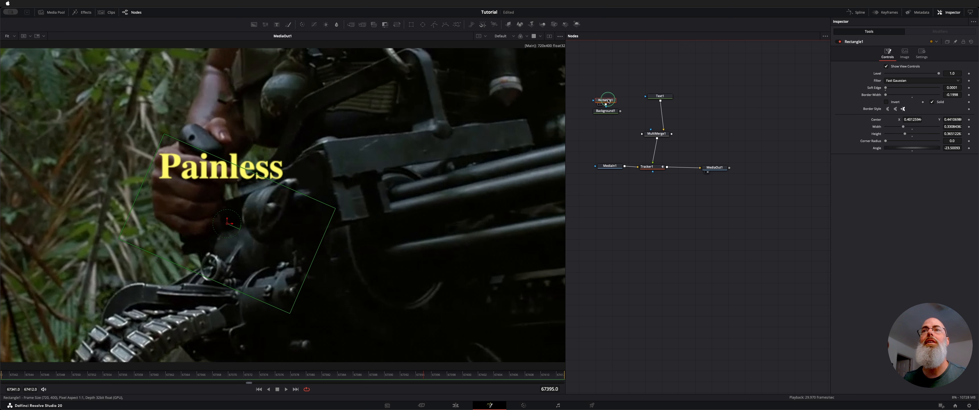
pyautogui.moveTo(608, 101); pyautogui.dragTo(400, 96)
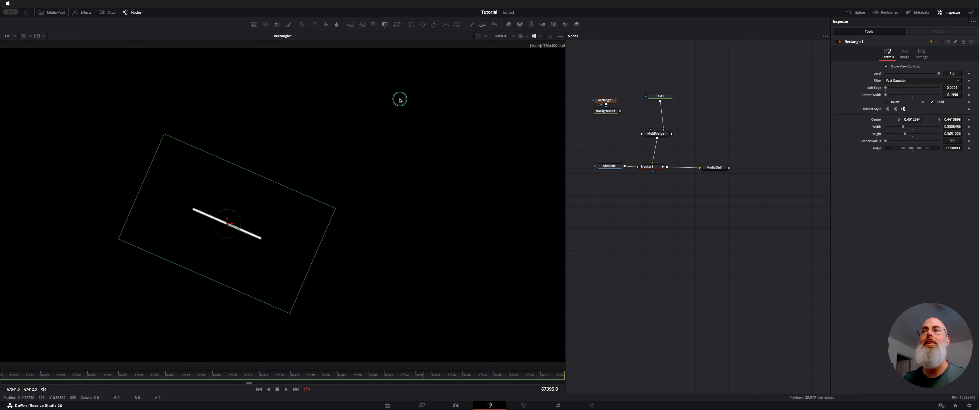
pyautogui.click(931, 101)
pyautogui.click(931, 101)
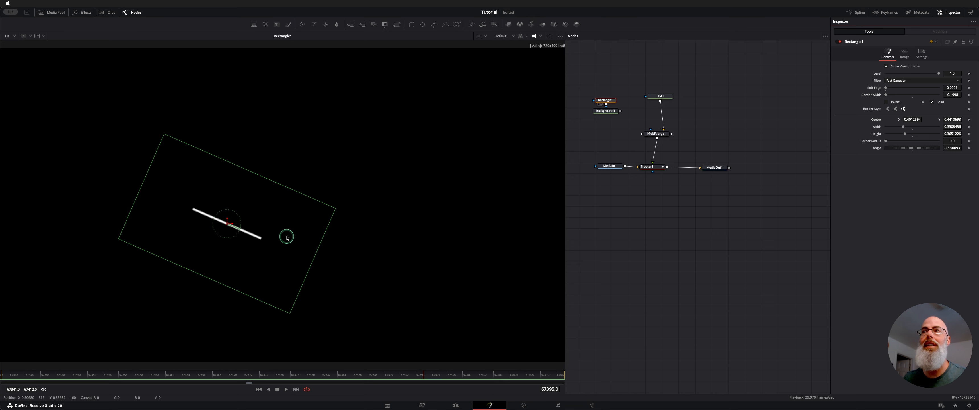
# Review Background1's yellow solid color in the color picker and keep it.
pyautogui.click(606, 111)
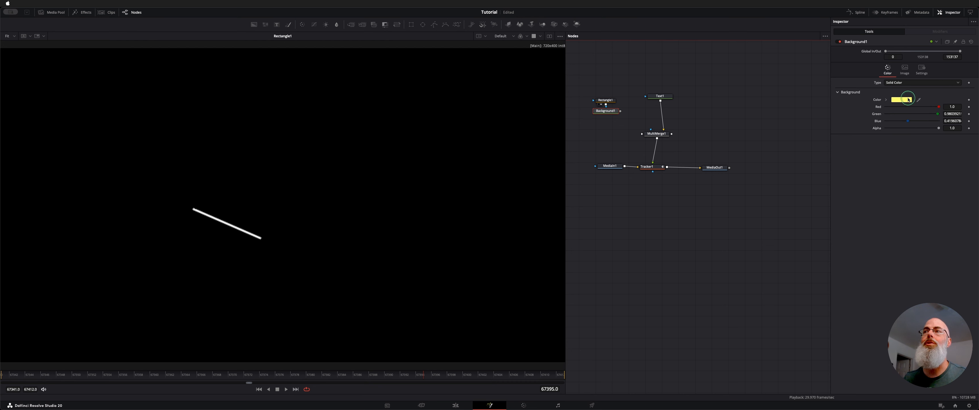
pyautogui.click(909, 100)
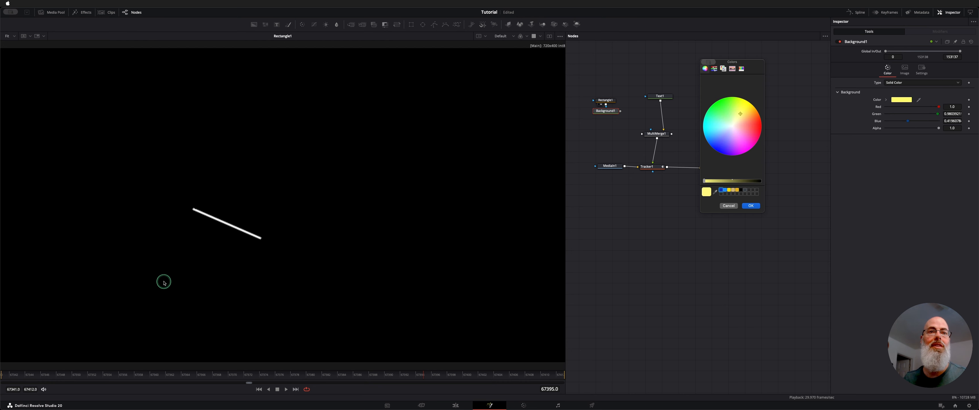
pyautogui.click(746, 206)
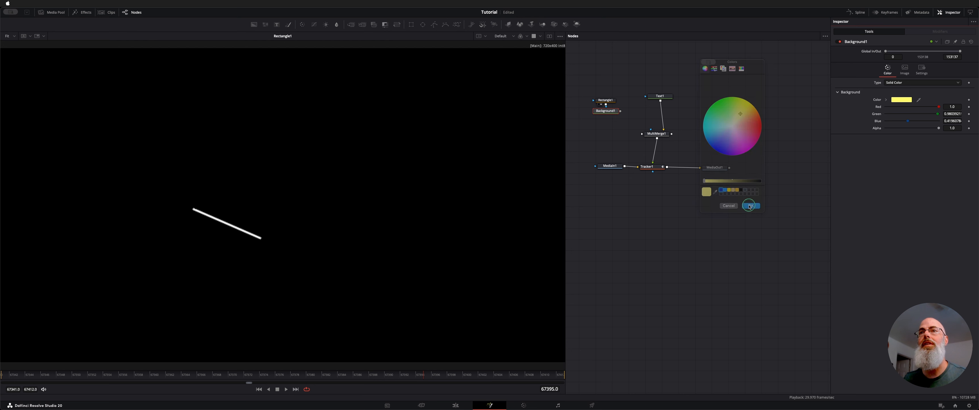
# Move Rectangle1 slightly farther above Background1 and disable it, showing the unmasked Background1 in the viewer.
pyautogui.moveTo(605, 101); pyautogui.dragTo(605, 98)
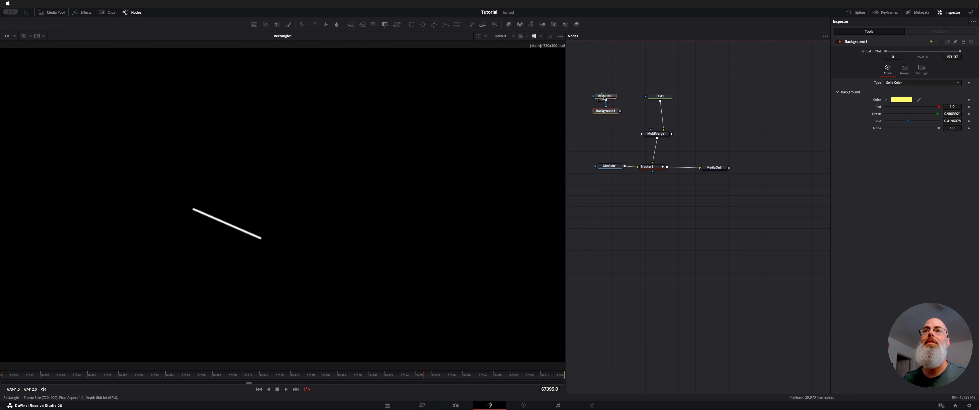
pyautogui.click(607, 113)
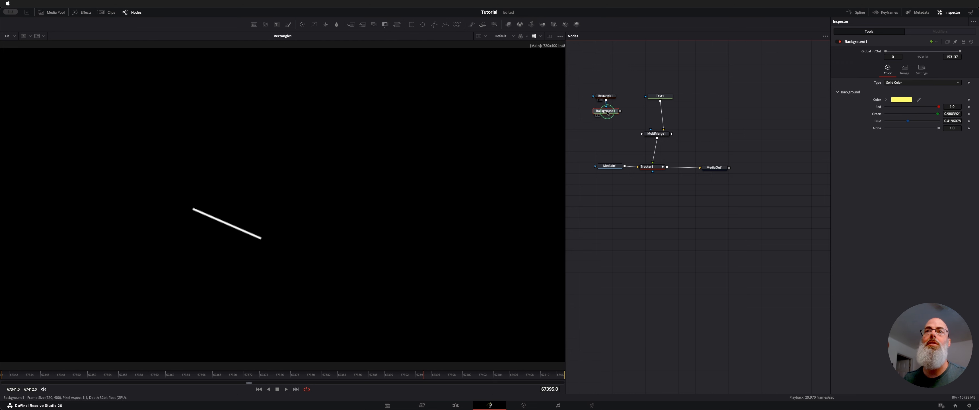
pyautogui.click(606, 97)
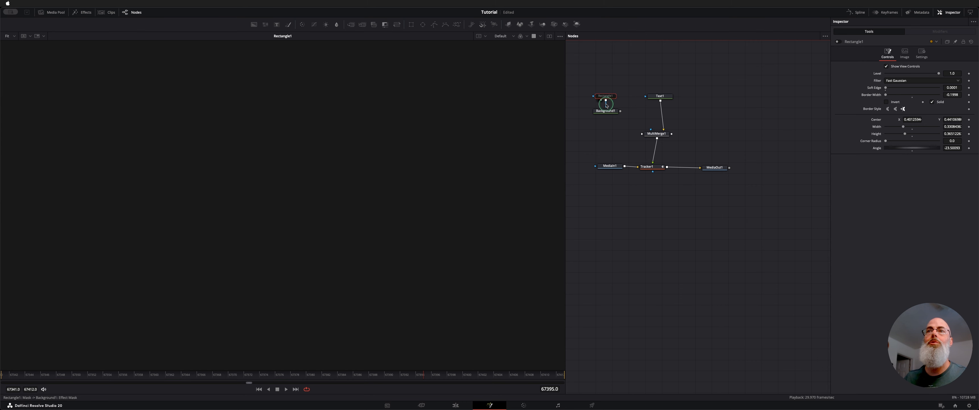
pyautogui.click(607, 111)
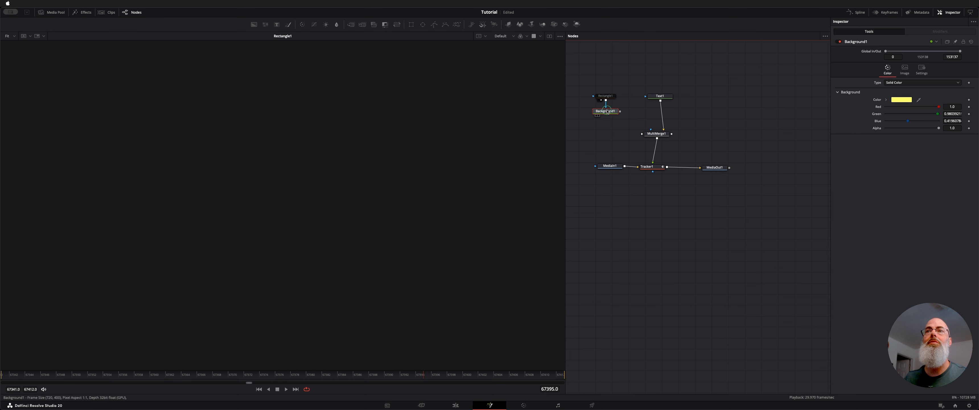
pyautogui.press('1')
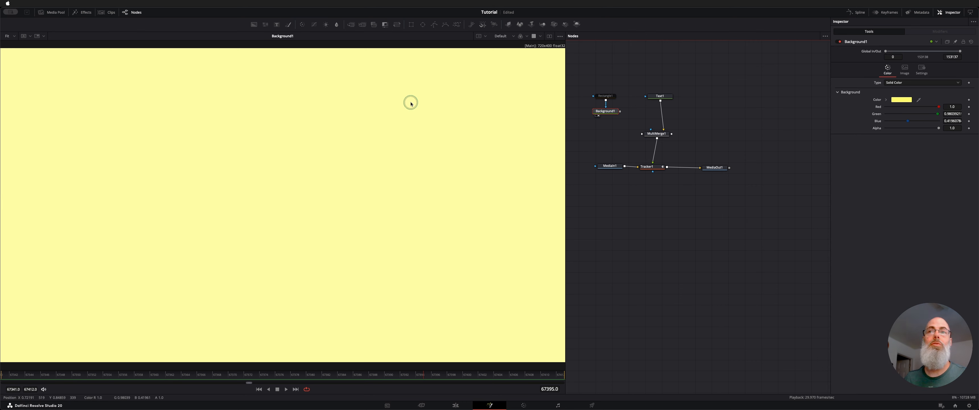
# Re-enable the Rectangle1 mask and connect Background1's output to the free input of MultiMerge1.
pyautogui.click(605, 96)
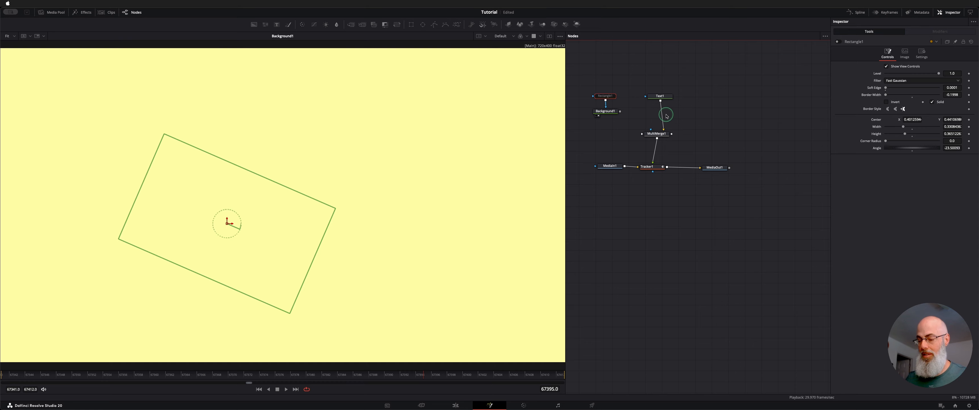
pyautogui.hotkey('ctrl', 'p')
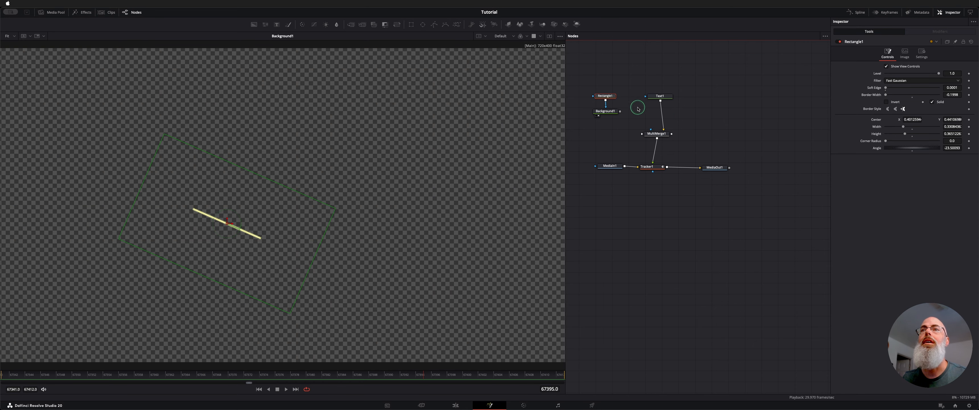
pyautogui.click(613, 111)
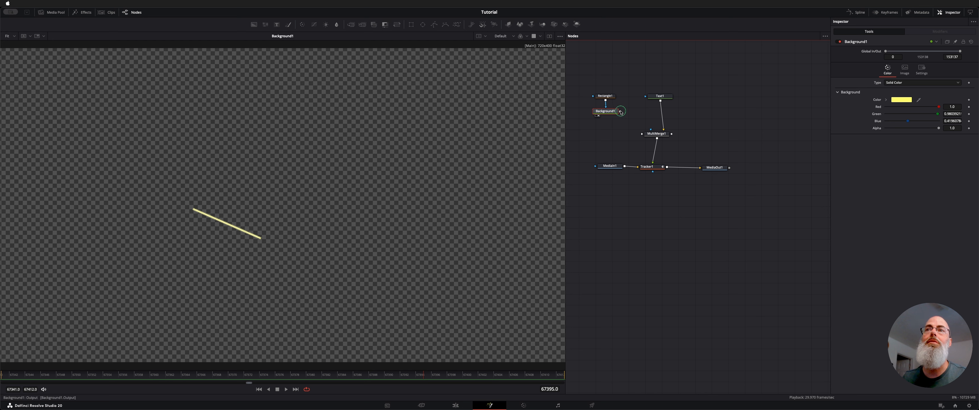
pyautogui.moveTo(620, 112); pyautogui.dragTo(650, 137)
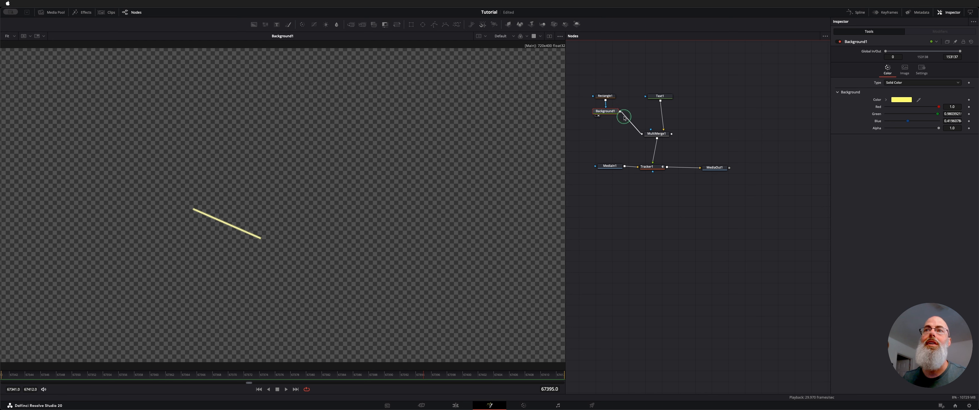
# Check the chain from MultiMerge1 through Tracker1 to MediaOut1 and play MediaOut1 in the viewer from the first frame.
pyautogui.click(666, 133)
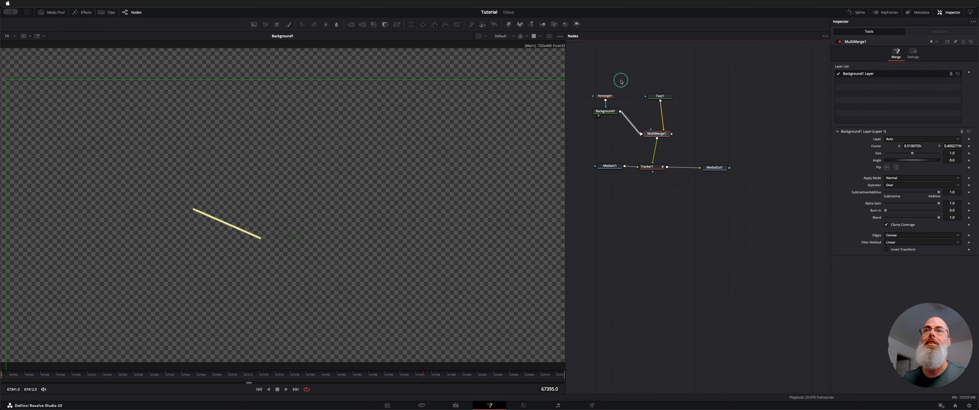
pyautogui.click(652, 166)
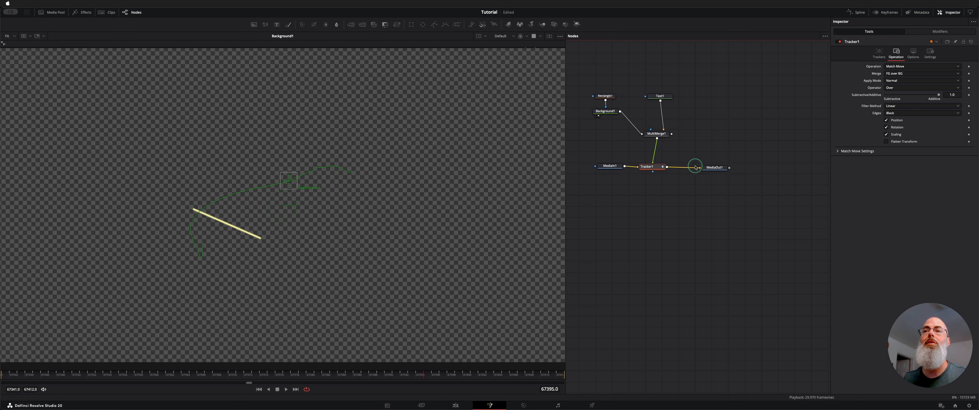
pyautogui.click(714, 167)
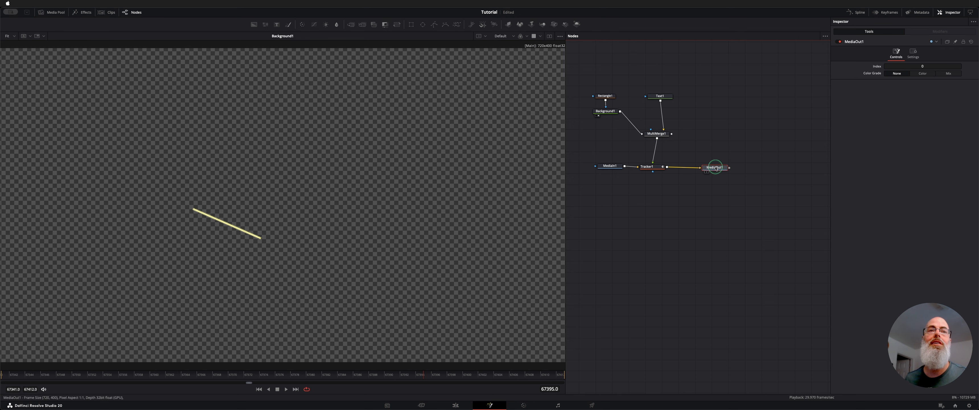
pyautogui.press('1')
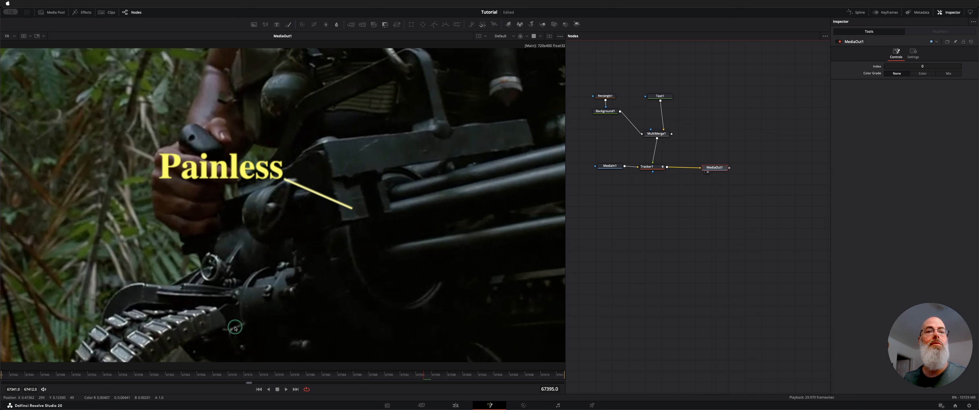
pyautogui.click(258, 389)
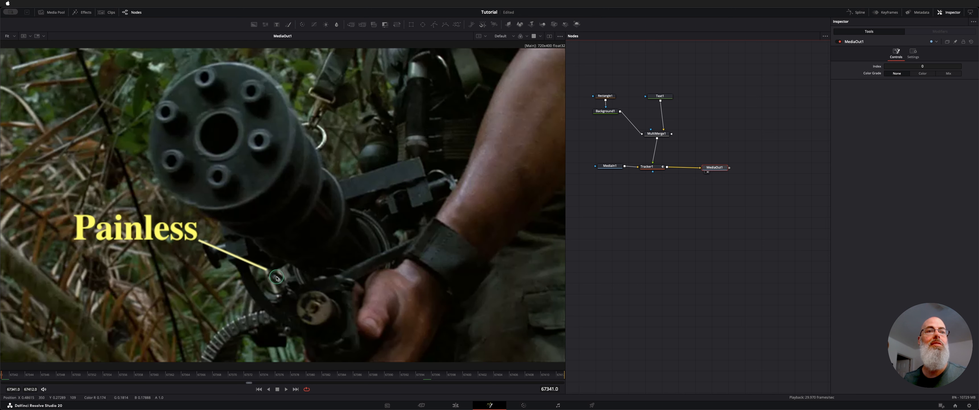
pyautogui.press('space')
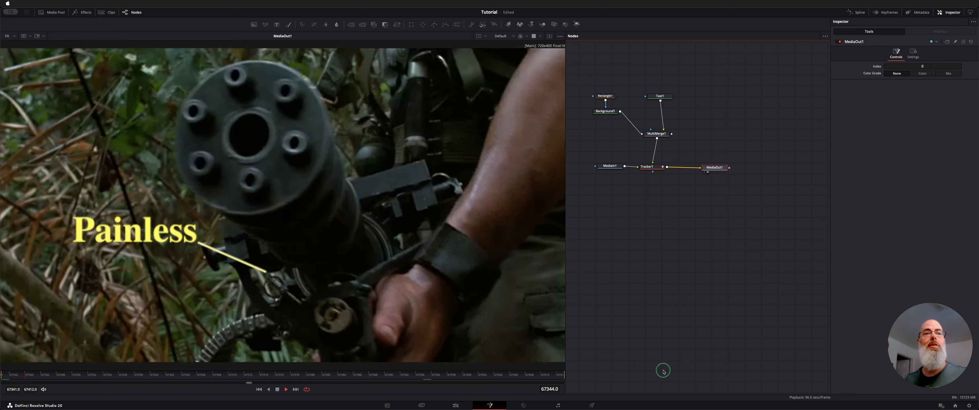